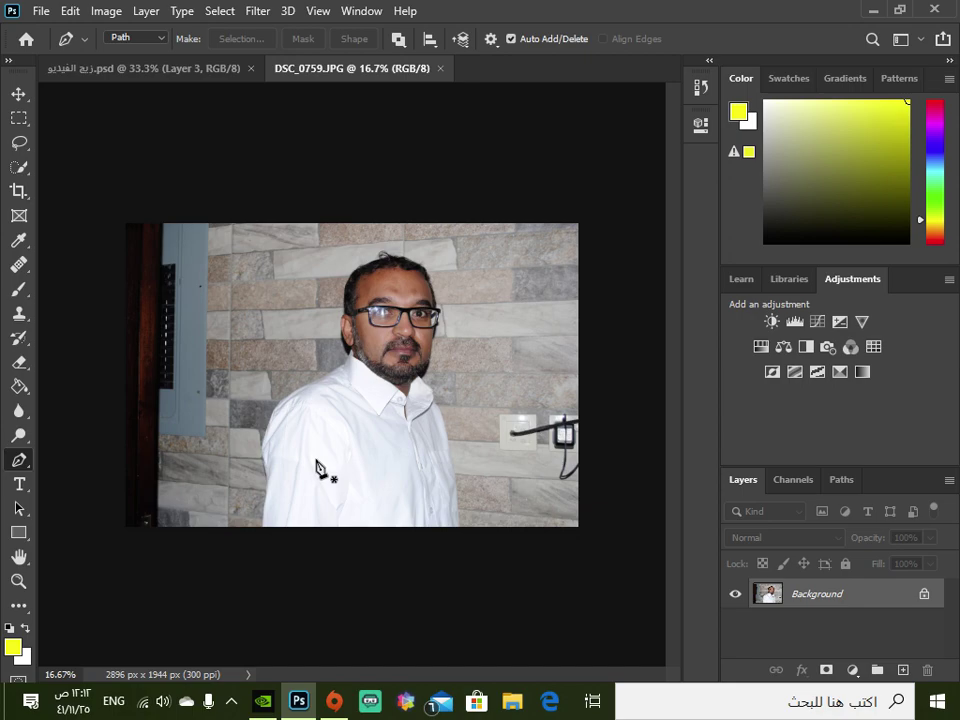
Select the man's whole white shirt with the Quick Selection tool, adding to the selection with a 32 px brush
{"action": "left_click", "coordinate": [22, 170]}
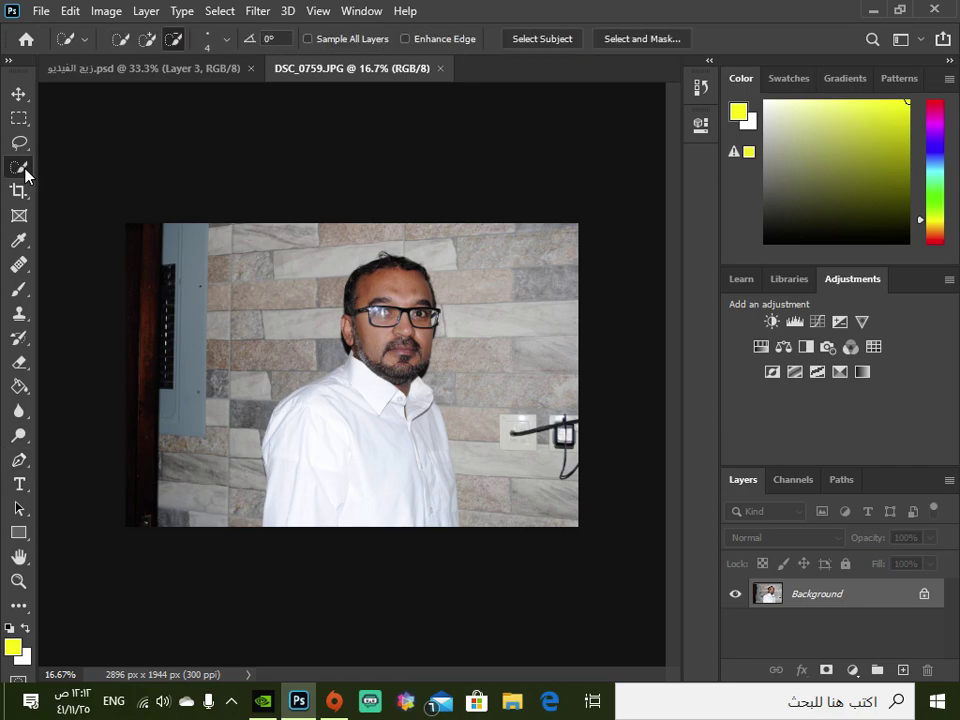
{"action": "right_click", "coordinate": [27, 174]}
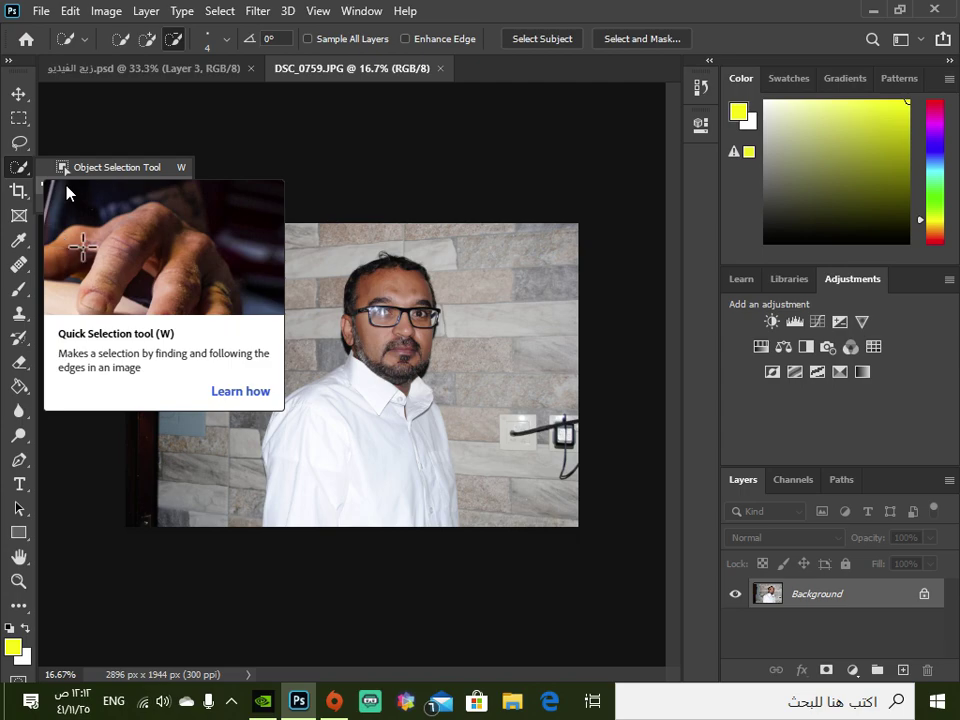
{"action": "left_click", "coordinate": [65, 189]}
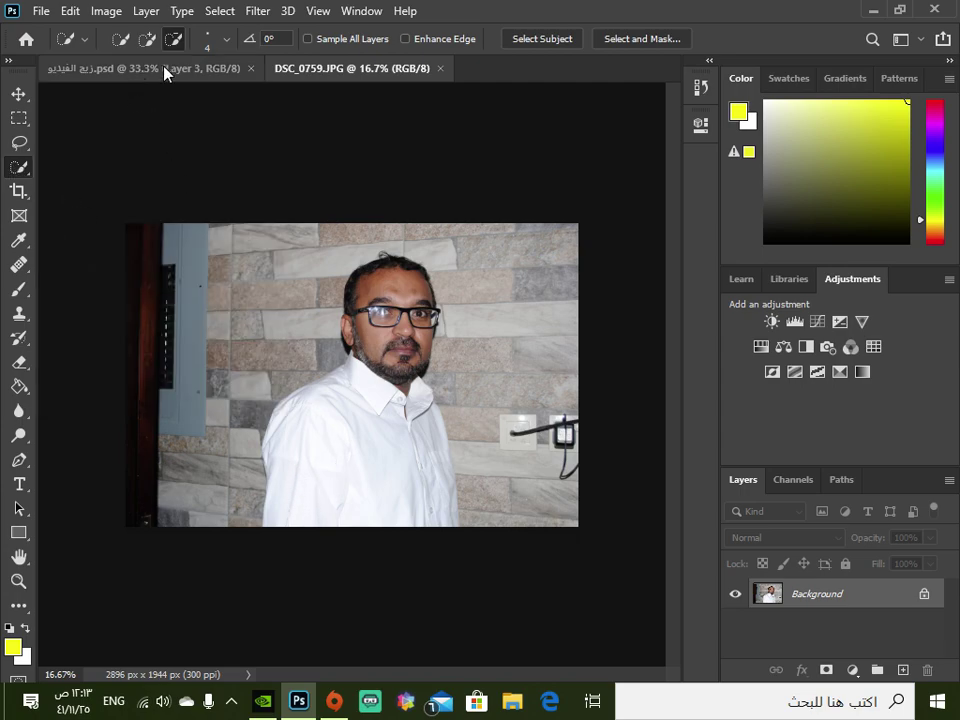
{"action": "left_click", "coordinate": [228, 41]}
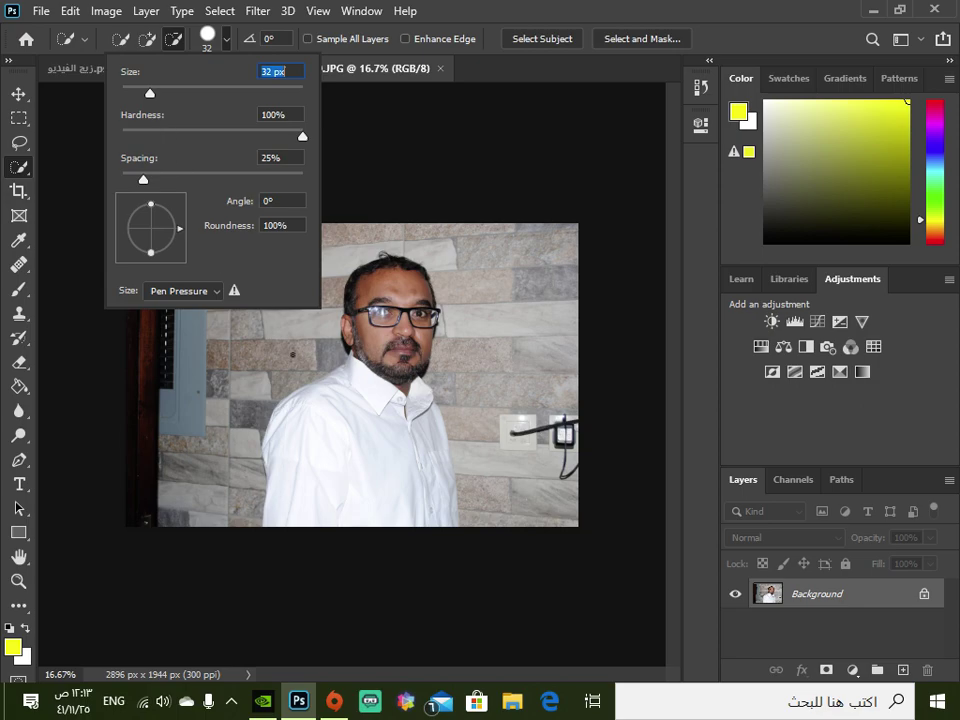
{"action": "key", "text": "Return"}
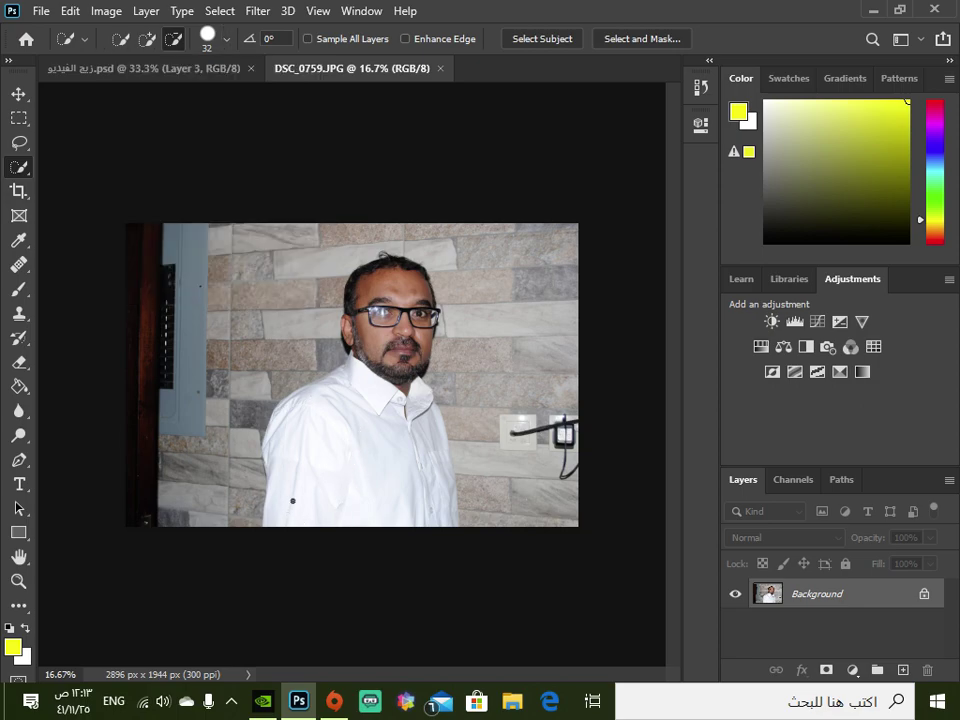
{"action": "left_click", "coordinate": [149, 44]}
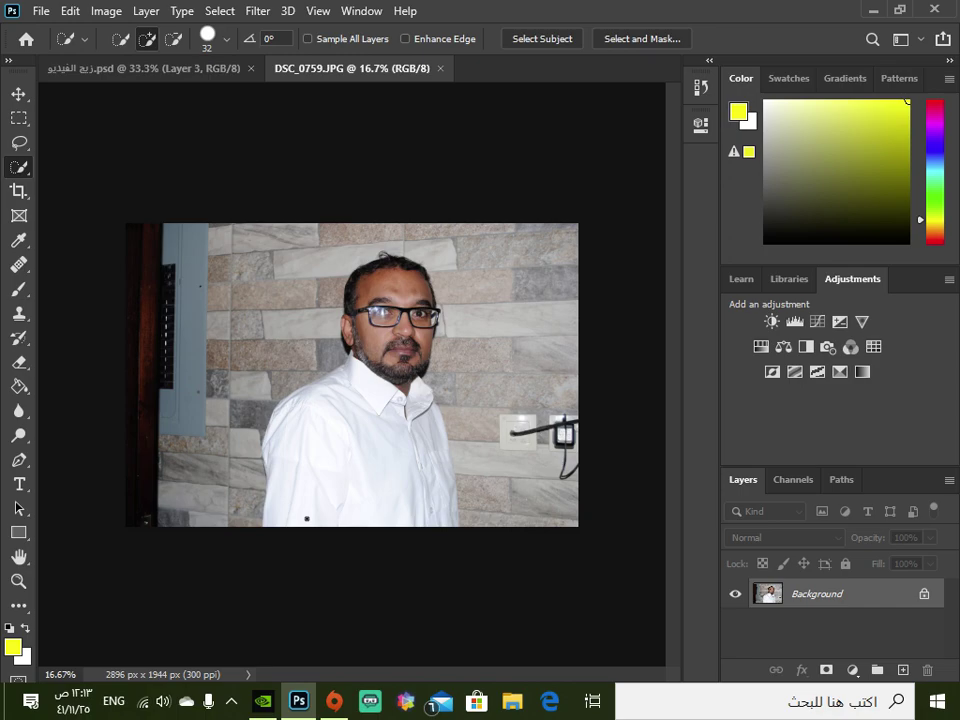
{"action": "mouse_move", "coordinate": [316, 490]}
{"action": "left_mouse_down"}
{"action": "mouse_move", "coordinate": [334, 436]}
{"action": "mouse_move", "coordinate": [374, 421]}
{"action": "mouse_move", "coordinate": [413, 438]}
{"action": "mouse_move", "coordinate": [440, 494]}
{"action": "mouse_move", "coordinate": [399, 520]}
{"action": "left_mouse_up"}
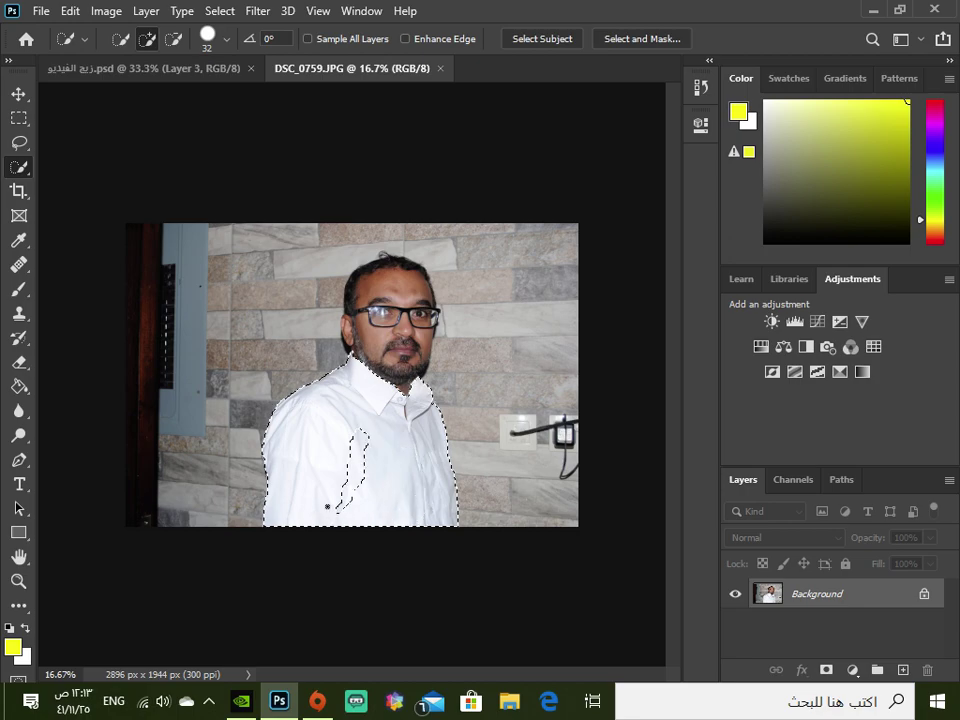
{"action": "mouse_move", "coordinate": [368, 482]}
{"action": "left_mouse_down"}
{"action": "mouse_move", "coordinate": [338, 508]}
{"action": "mouse_move", "coordinate": [355, 505]}
{"action": "mouse_move", "coordinate": [323, 500]}
{"action": "mouse_move", "coordinate": [367, 484]}
{"action": "mouse_move", "coordinate": [336, 473]}
{"action": "mouse_move", "coordinate": [376, 474]}
{"action": "mouse_move", "coordinate": [347, 487]}
{"action": "mouse_move", "coordinate": [364, 482]}
{"action": "mouse_move", "coordinate": [353, 482]}
{"action": "mouse_move", "coordinate": [363, 433]}
{"action": "left_mouse_up"}
{"action": "left_click_drag", "start_coordinate": [357, 481], "coordinate": [355, 440]}
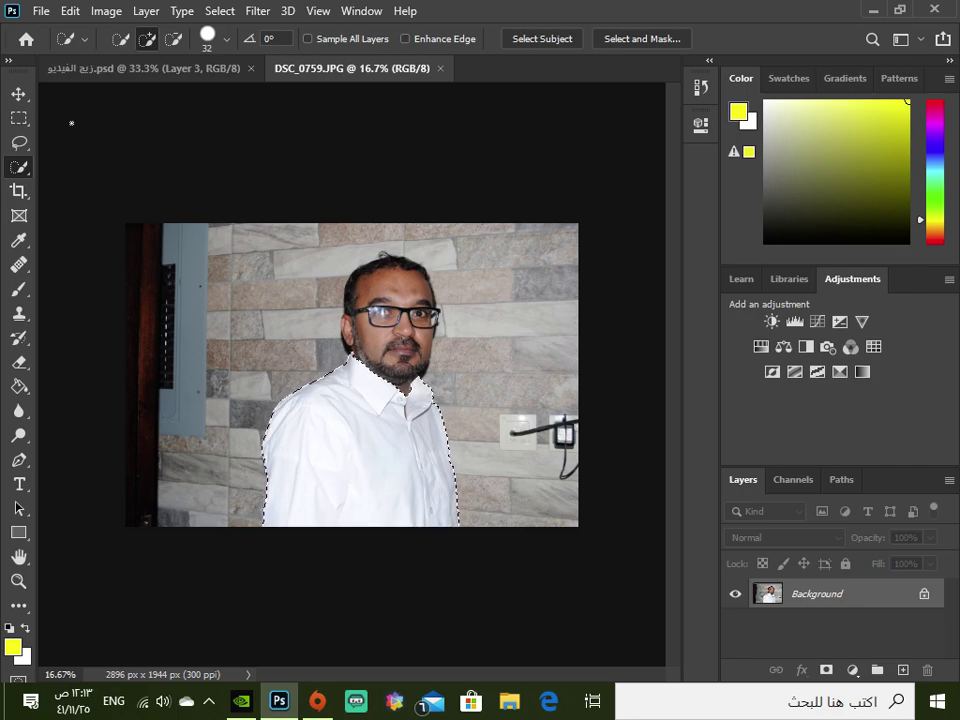
Examine the selection edge around the shirt's collar opening at 200% magnification
{"action": "left_click", "coordinate": [18, 581]}
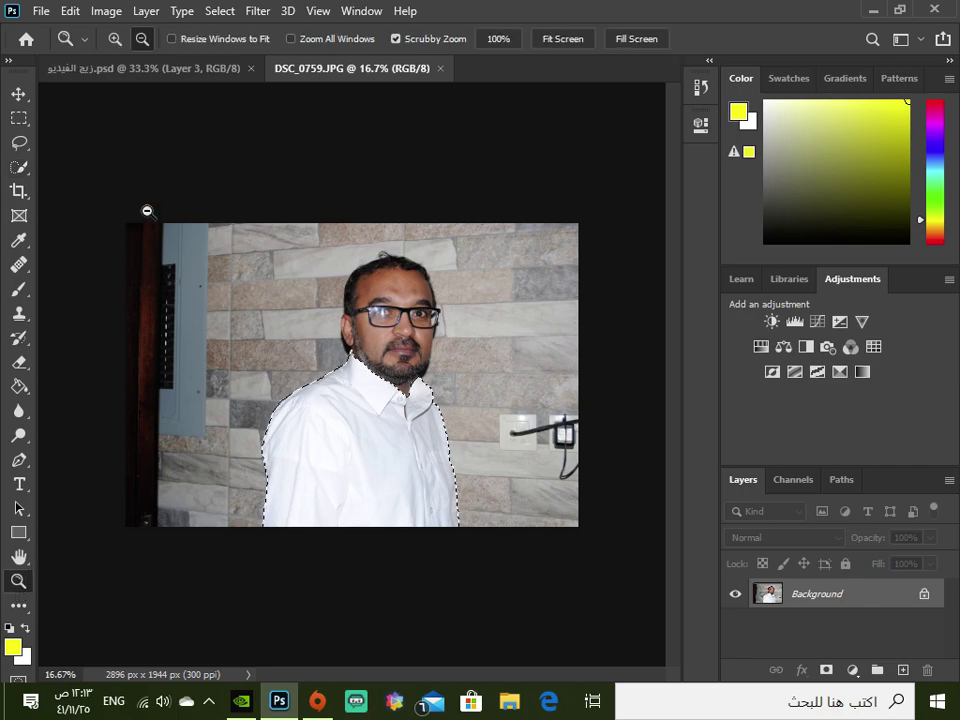
{"action": "left_click", "coordinate": [115, 38]}
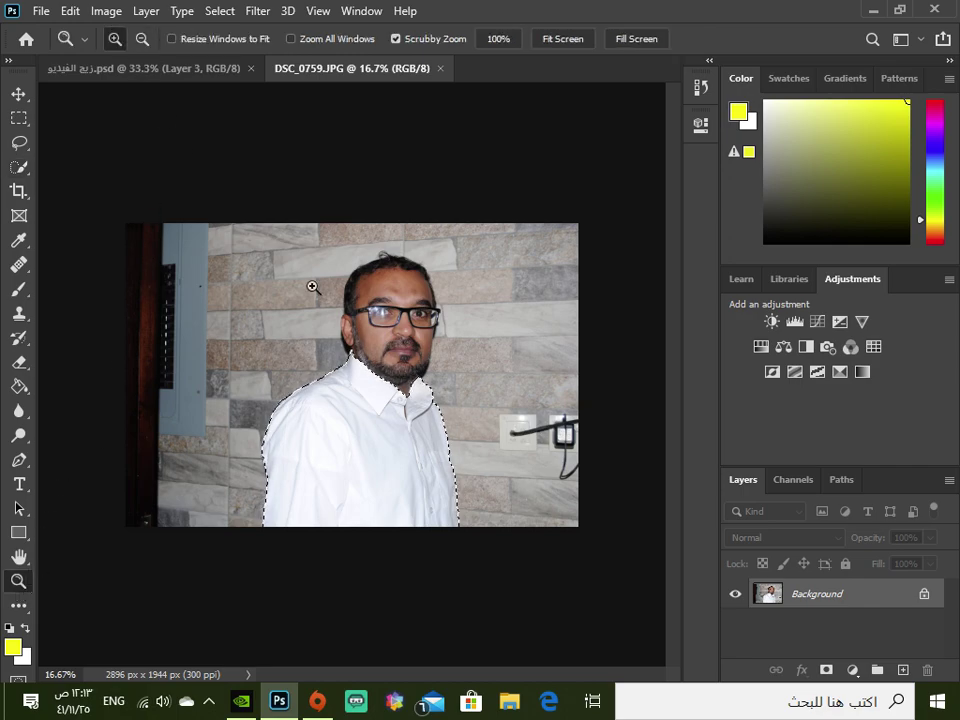
{"action": "left_click", "coordinate": [416, 418]}
{"action": "left_click", "coordinate": [405, 401]}
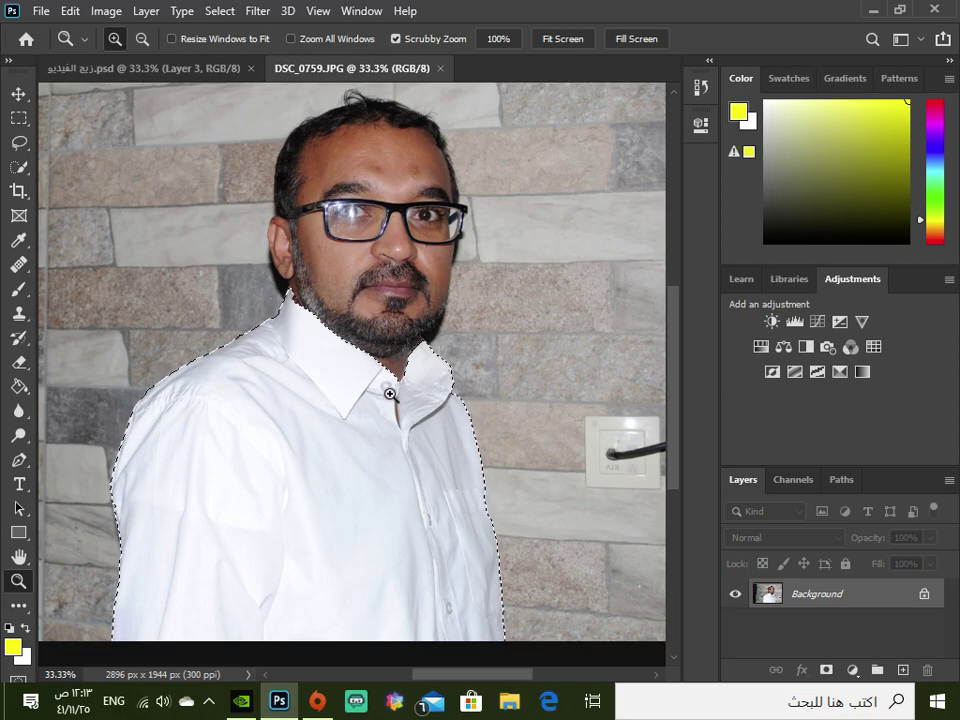
{"action": "left_click", "coordinate": [390, 390]}
{"action": "left_click", "coordinate": [400, 396]}
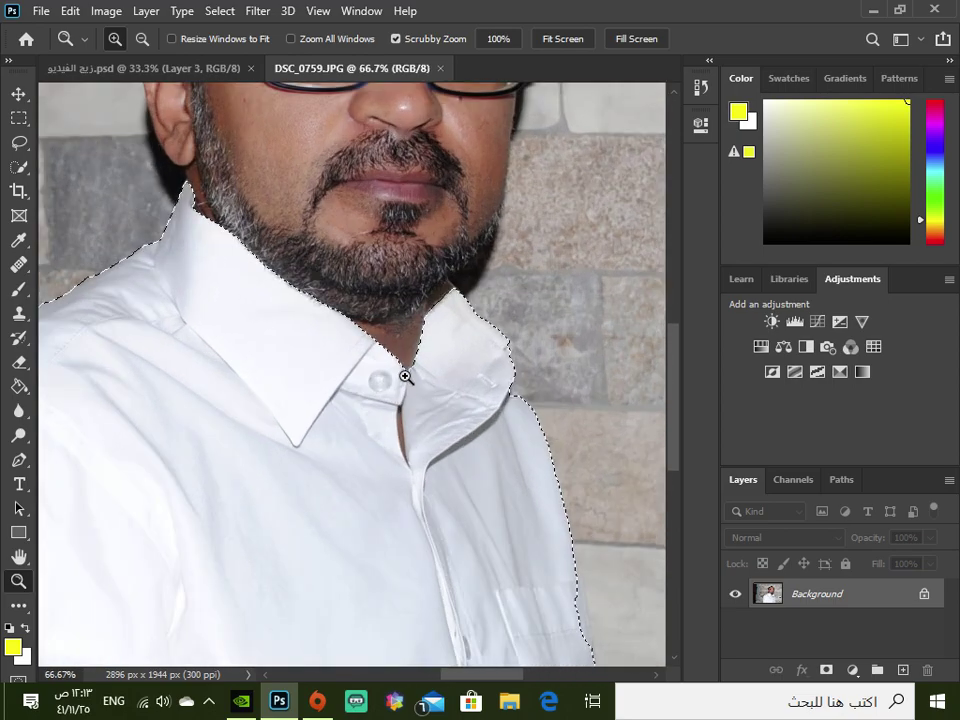
{"action": "left_click", "coordinate": [404, 398]}
{"action": "left_click", "coordinate": [405, 430]}
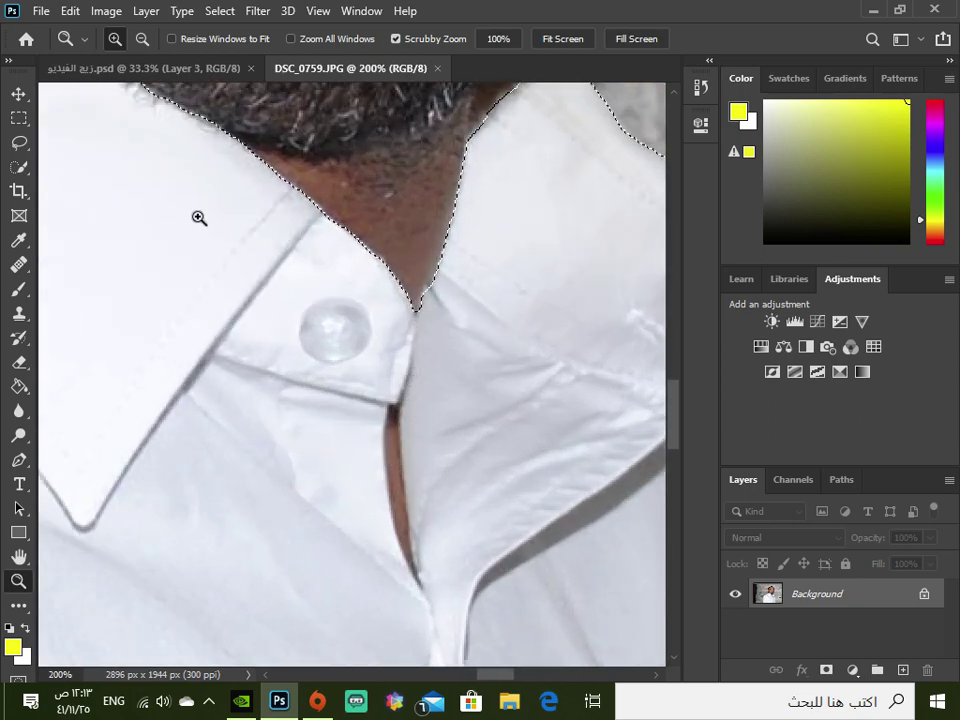
Try to subtract the narrow skin gap below the collar button from the selection with a 14 px Quick Selection brush
{"action": "left_click", "coordinate": [19, 167]}
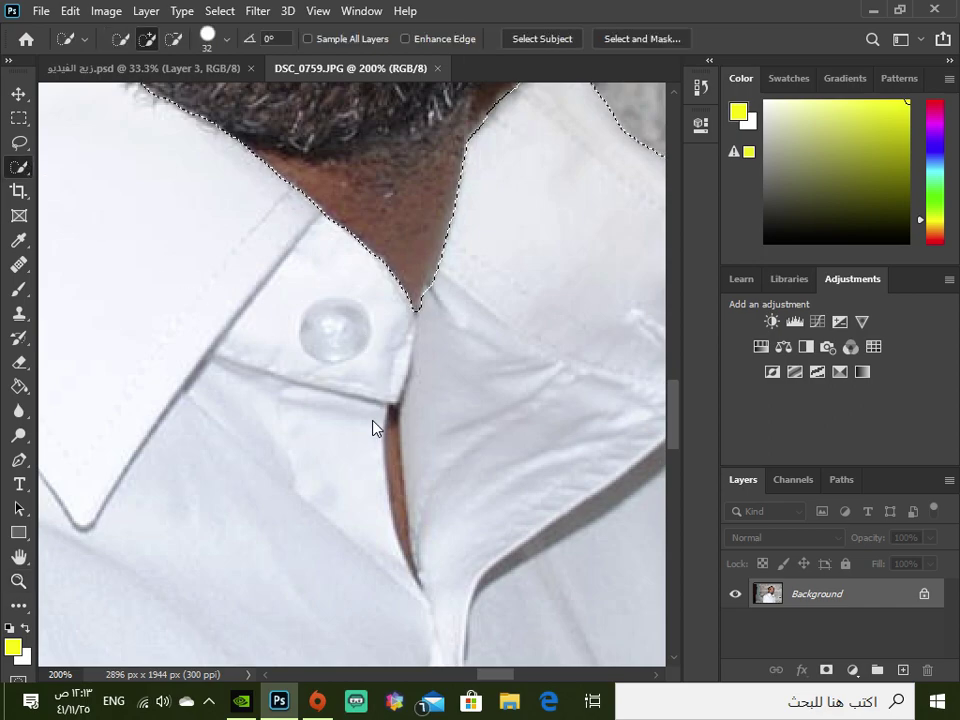
{"action": "left_click", "coordinate": [228, 41]}
{"action": "left_click_drag", "start_coordinate": [149, 96], "coordinate": [134, 96]}
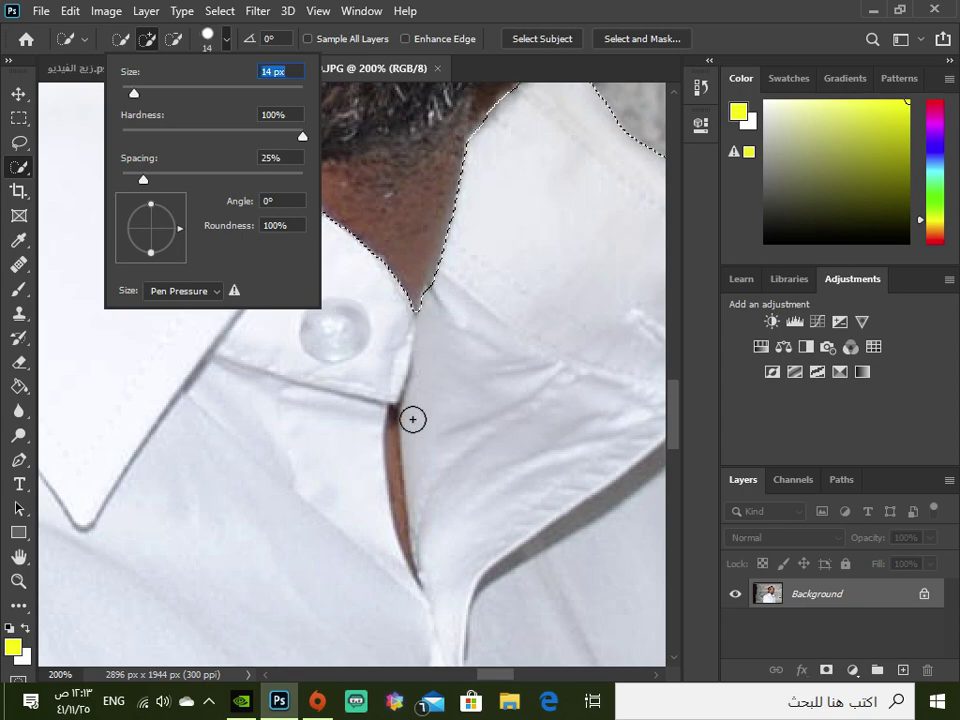
{"action": "left_click", "coordinate": [393, 429]}
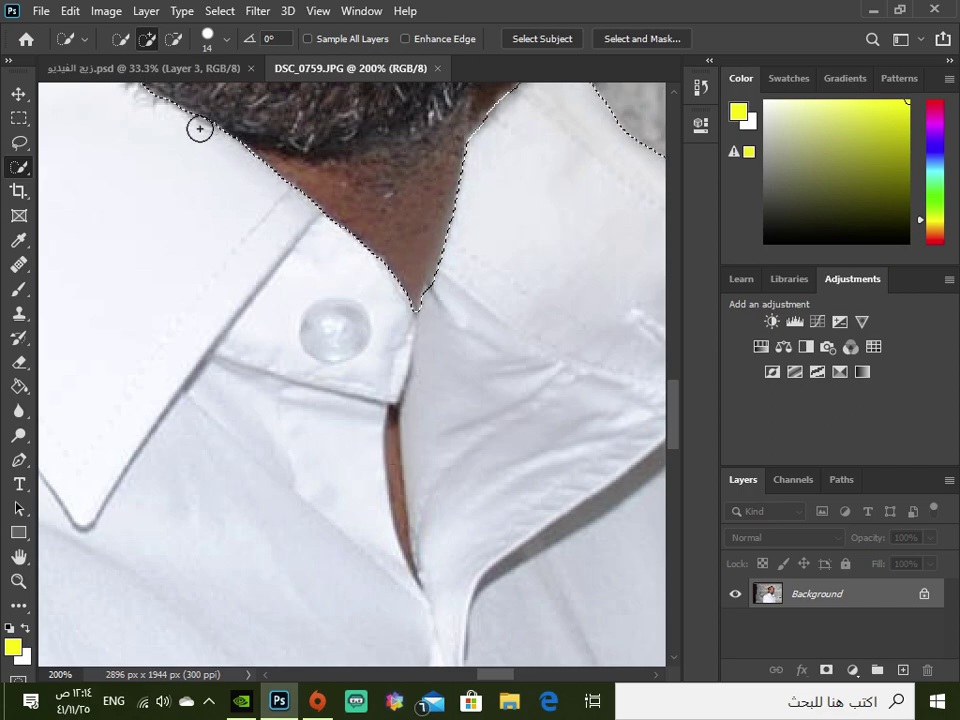
{"action": "left_click", "coordinate": [176, 39]}
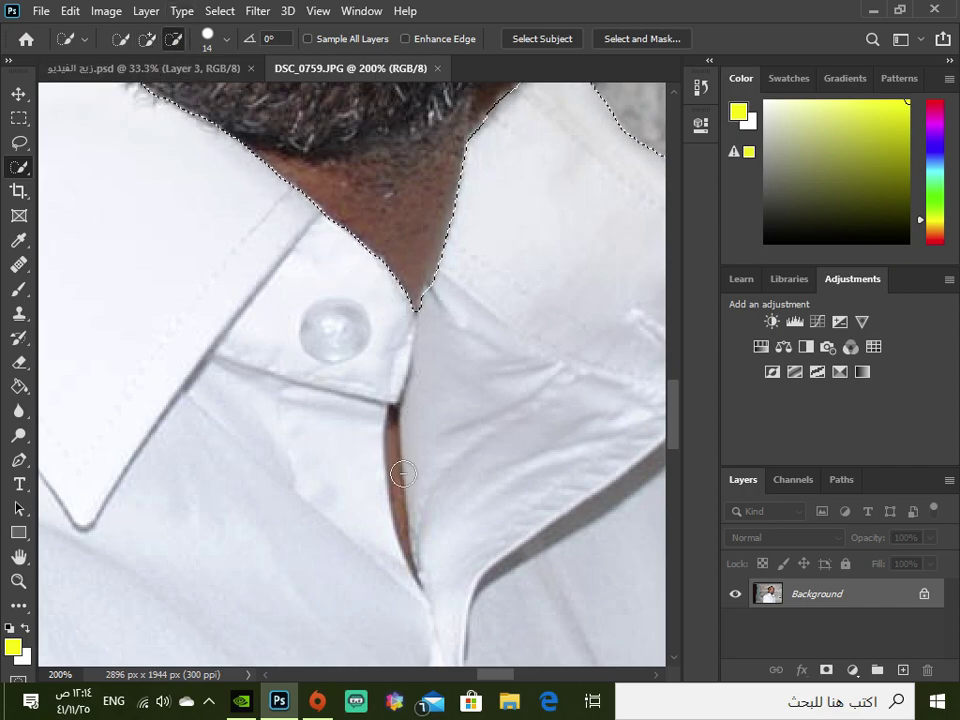
{"action": "mouse_move", "coordinate": [404, 518]}
{"action": "left_mouse_down"}
{"action": "mouse_move", "coordinate": [407, 545]}
{"action": "mouse_move", "coordinate": [392, 405]}
{"action": "mouse_move", "coordinate": [376, 373]}
{"action": "left_mouse_up"}
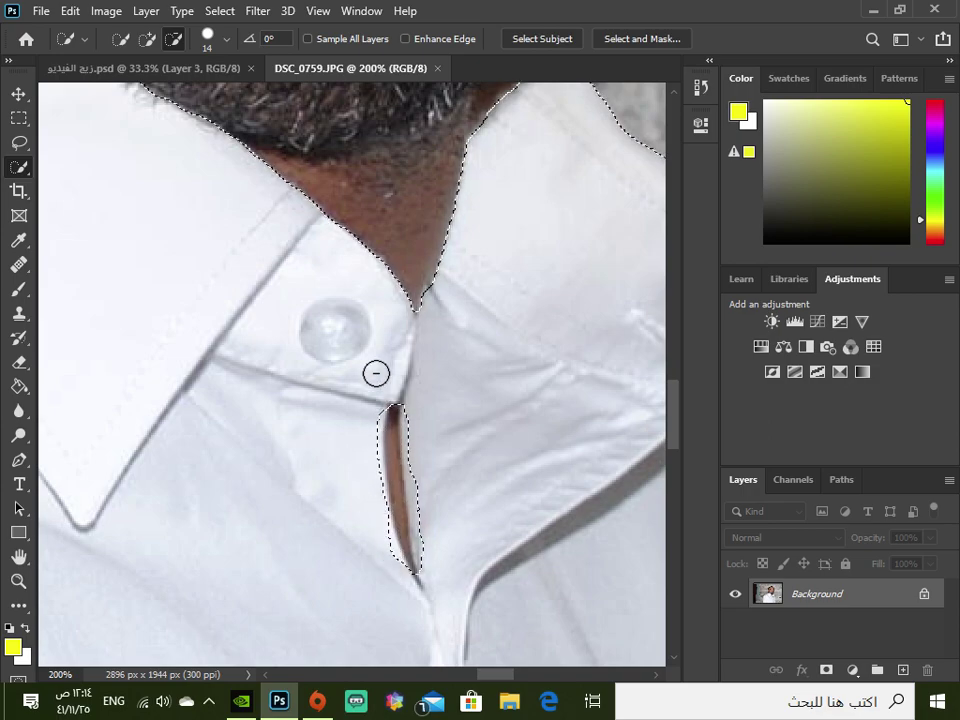
{"action": "left_click", "coordinate": [400, 453]}
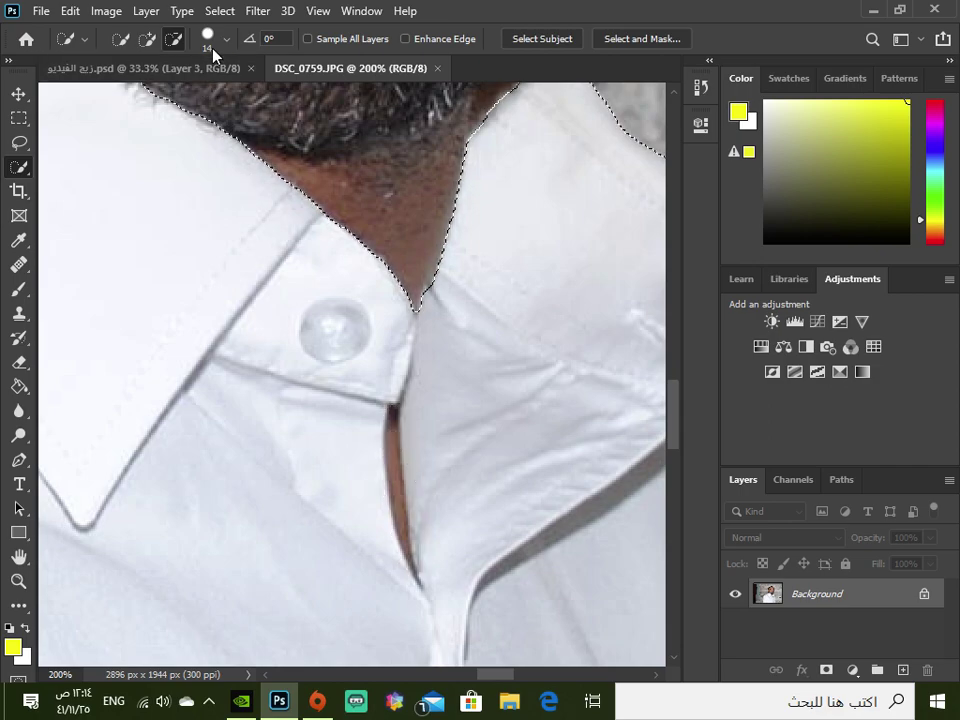
Try subtracting the skin gap below the collar button with a 7 px brush, and undo the attempt
{"action": "left_click", "coordinate": [228, 40]}
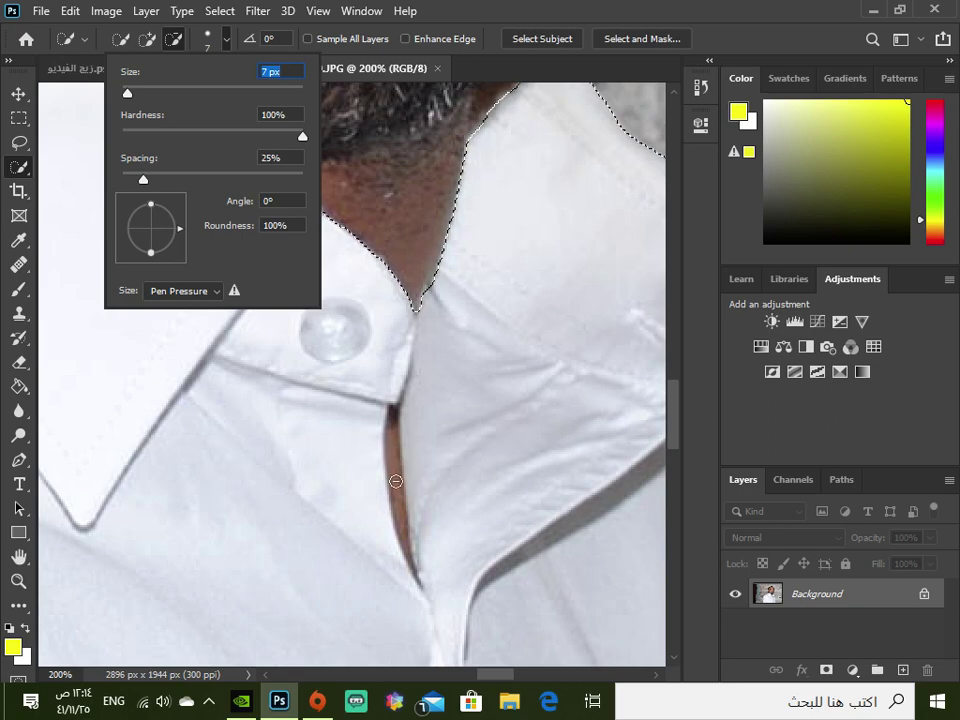
{"action": "left_click", "coordinate": [408, 545]}
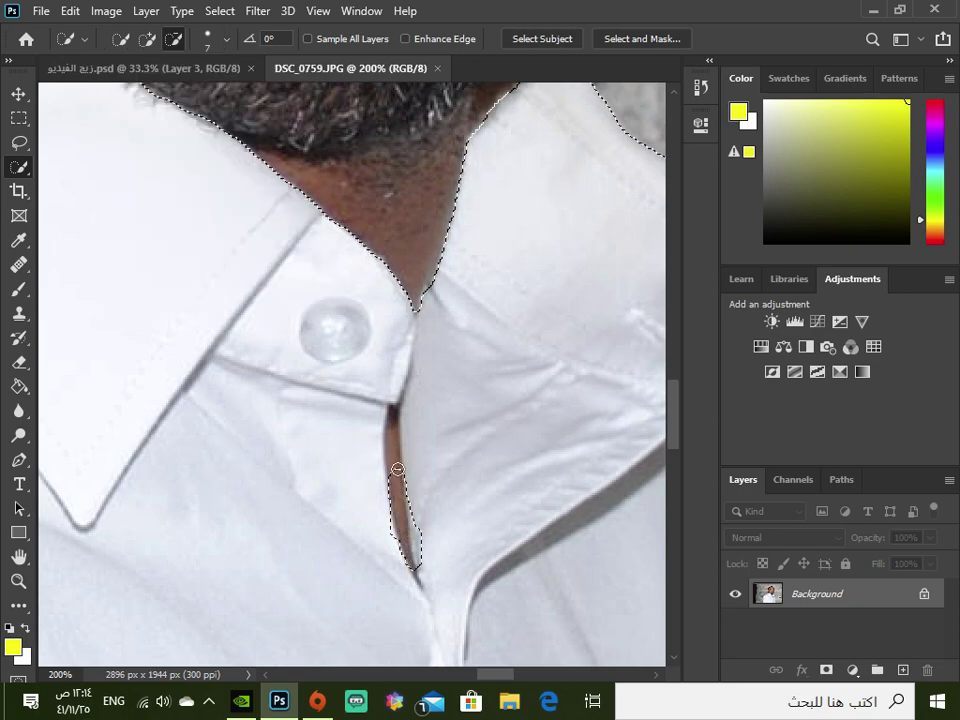
{"action": "left_click", "coordinate": [393, 410]}
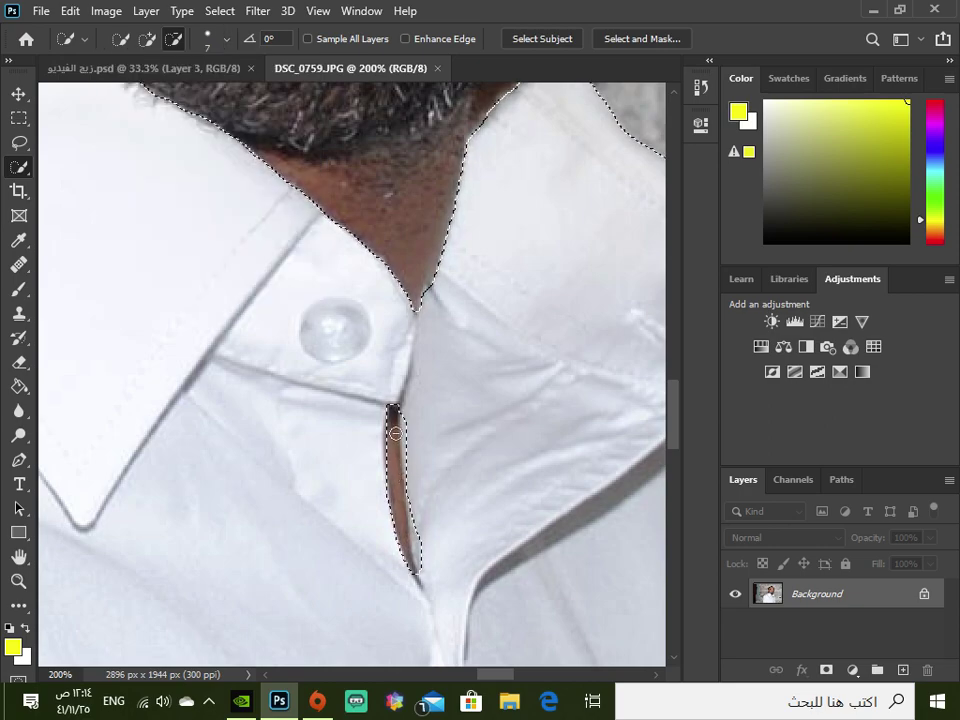
{"action": "key", "text": "ctrl+z"}
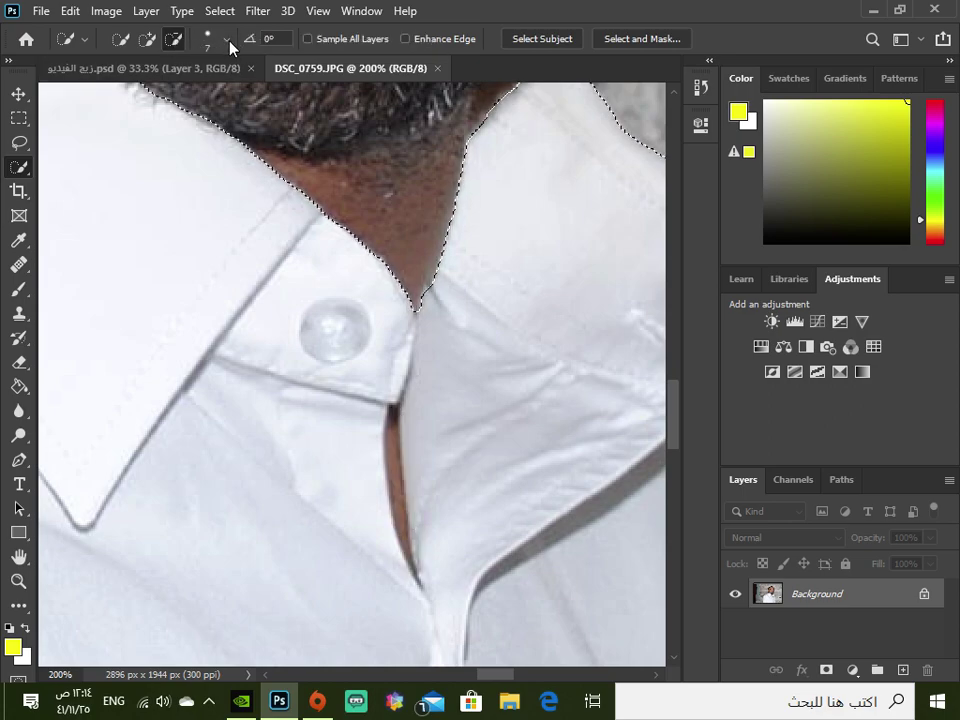
Subtract the skin gap below the collar button with a 4 px brush, and add the fabric along its edge back to the selection
{"action": "left_click", "coordinate": [228, 41]}
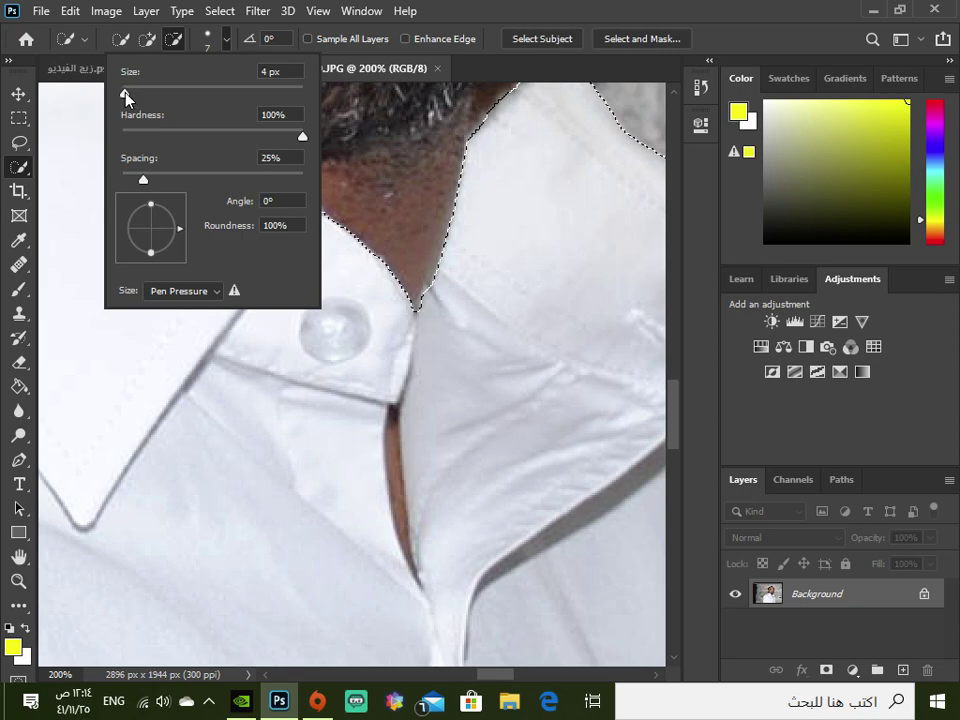
{"action": "key", "text": "Return"}
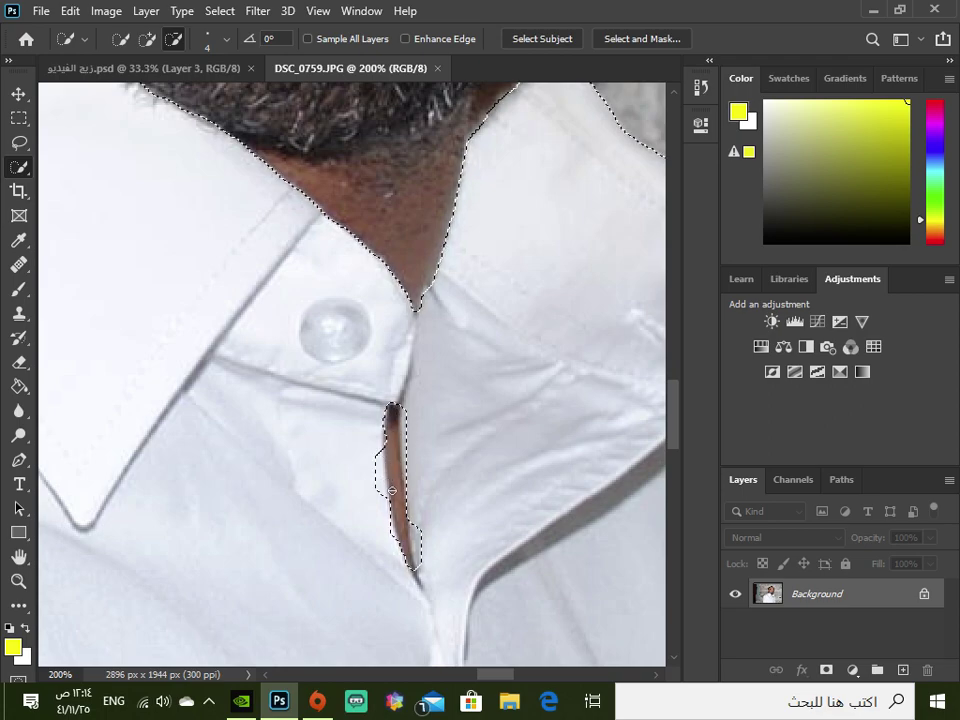
{"action": "left_click_drag", "start_coordinate": [392, 490], "coordinate": [412, 586]}
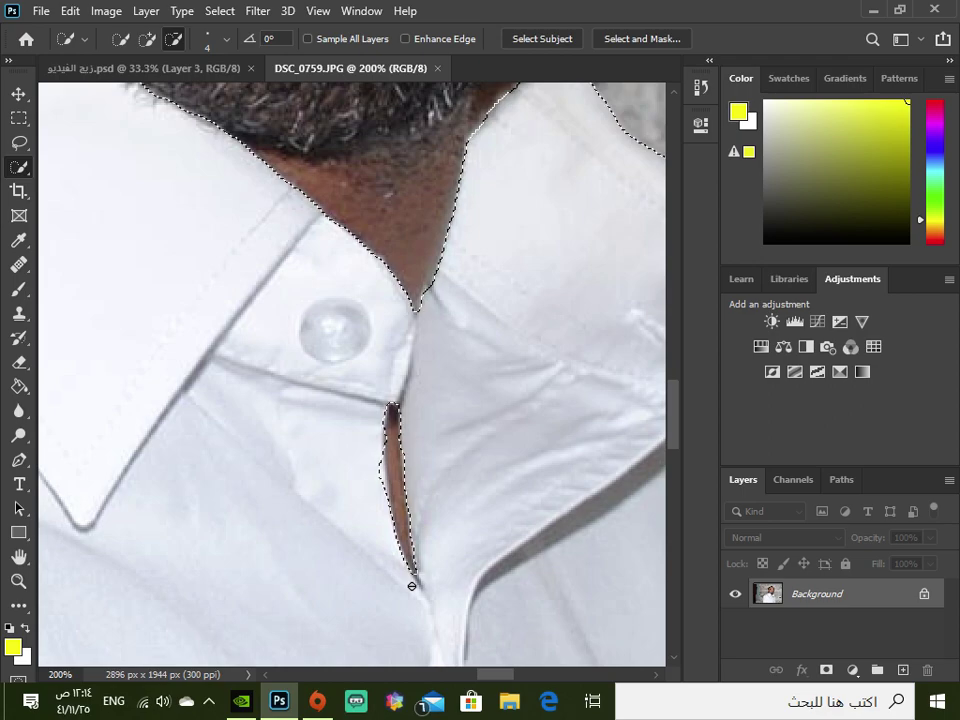
{"action": "left_click", "coordinate": [146, 40]}
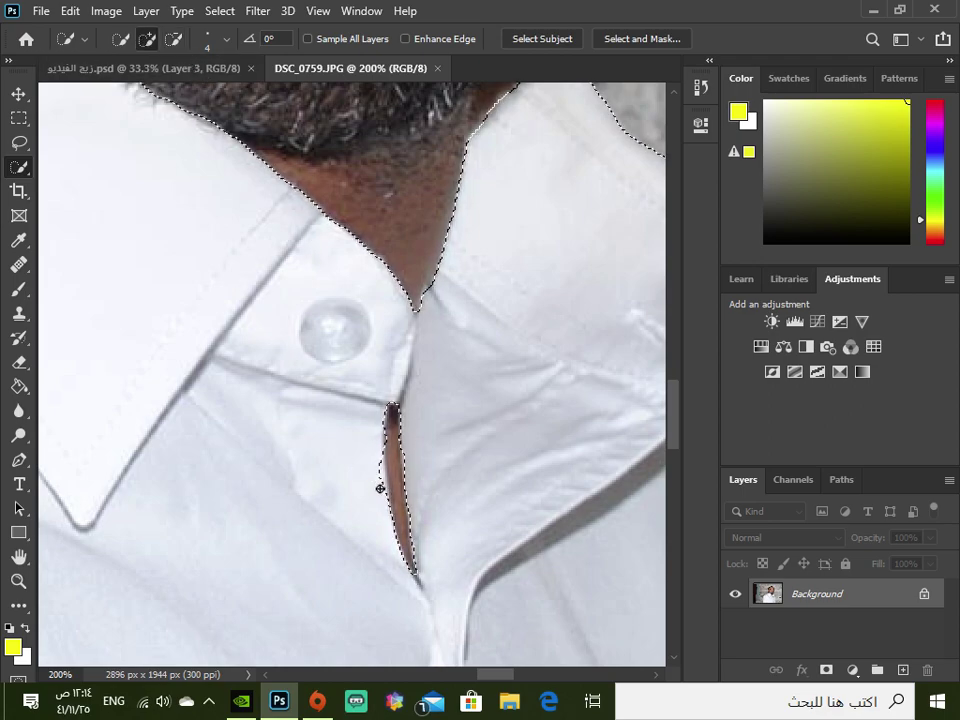
{"action": "left_click_drag", "start_coordinate": [381, 489], "coordinate": [380, 473]}
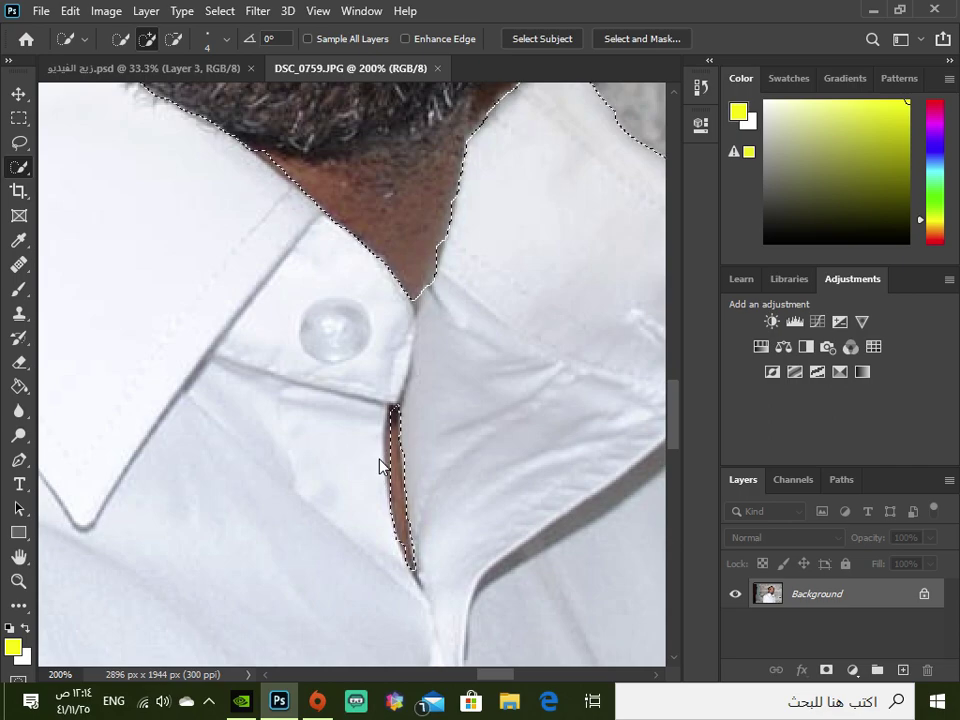
{"action": "left_click_drag", "start_coordinate": [377, 465], "coordinate": [382, 428]}
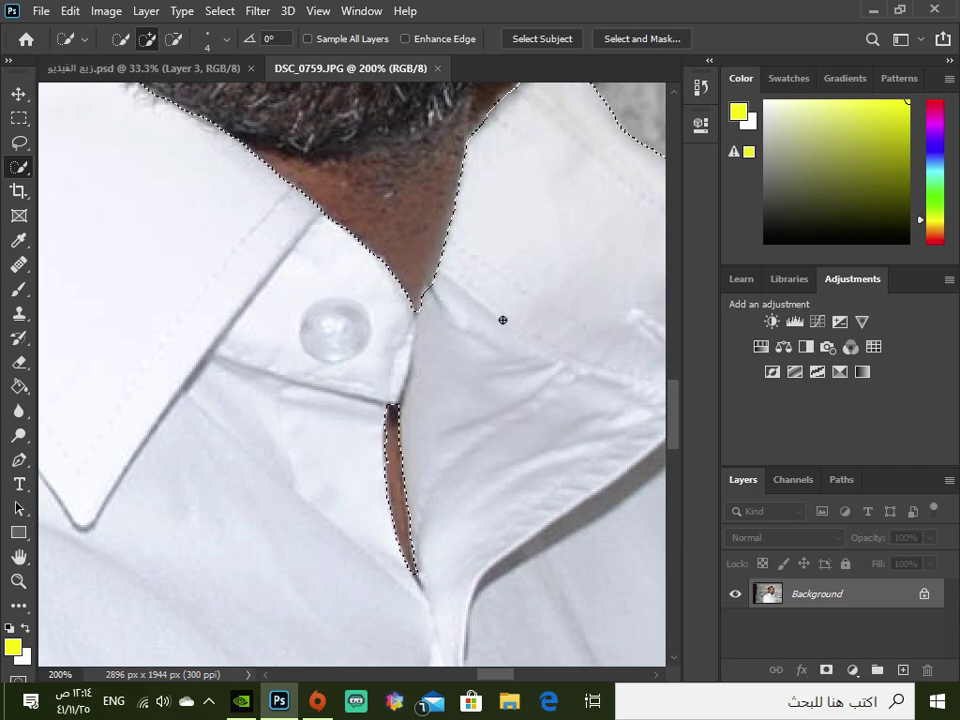
Extend the shirt selection to include the collar's upper tip beside the beard, on the side nearest the wall socket
{"action": "scroll", "coordinate": [538, 298], "scroll_direction": "up", "scroll_amount": 5}
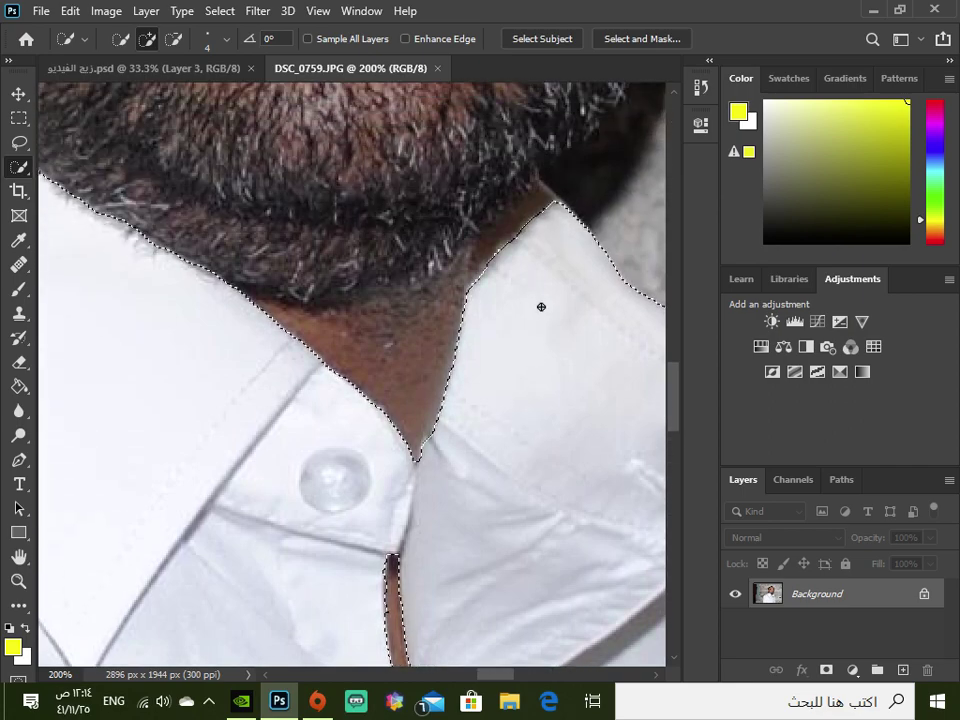
{"action": "scroll", "coordinate": [541, 307], "scroll_direction": "up", "scroll_amount": 2}
{"action": "left_click", "coordinate": [537, 246]}
{"action": "left_click", "coordinate": [550, 258]}
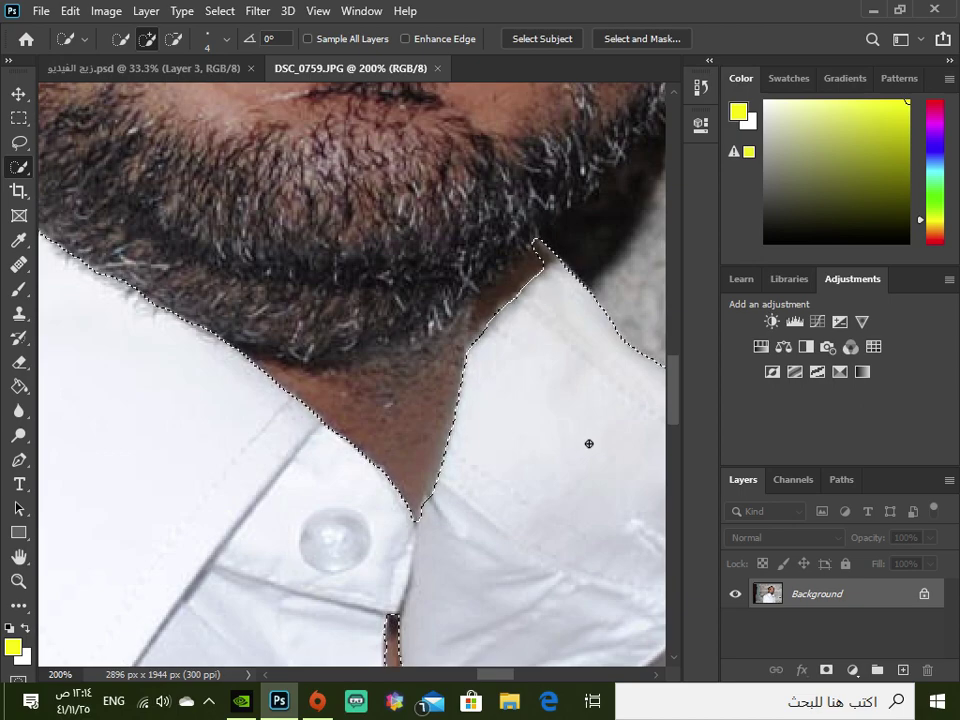
Examine the outline of the whole shirt selection at a reduced magnification of 33.3%
{"action": "scroll", "coordinate": [589, 443], "scroll_direction": "down", "scroll_amount": 10}
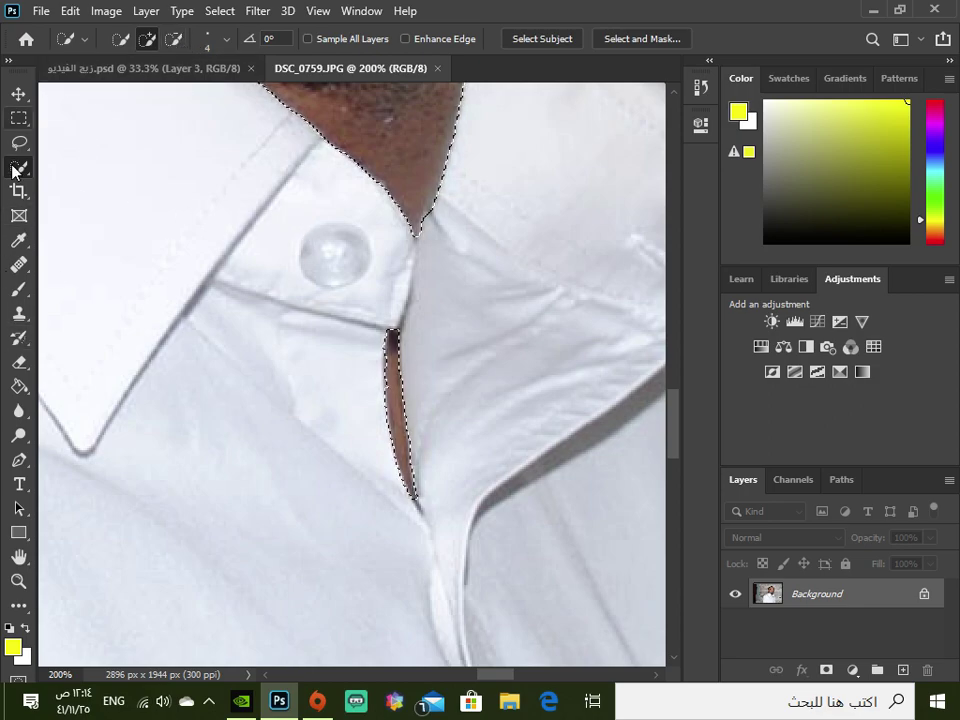
{"action": "key", "text": "z"}
{"action": "left_click", "coordinate": [143, 40]}
{"action": "left_click", "coordinate": [506, 343]}
{"action": "left_click", "coordinate": [575, 388]}
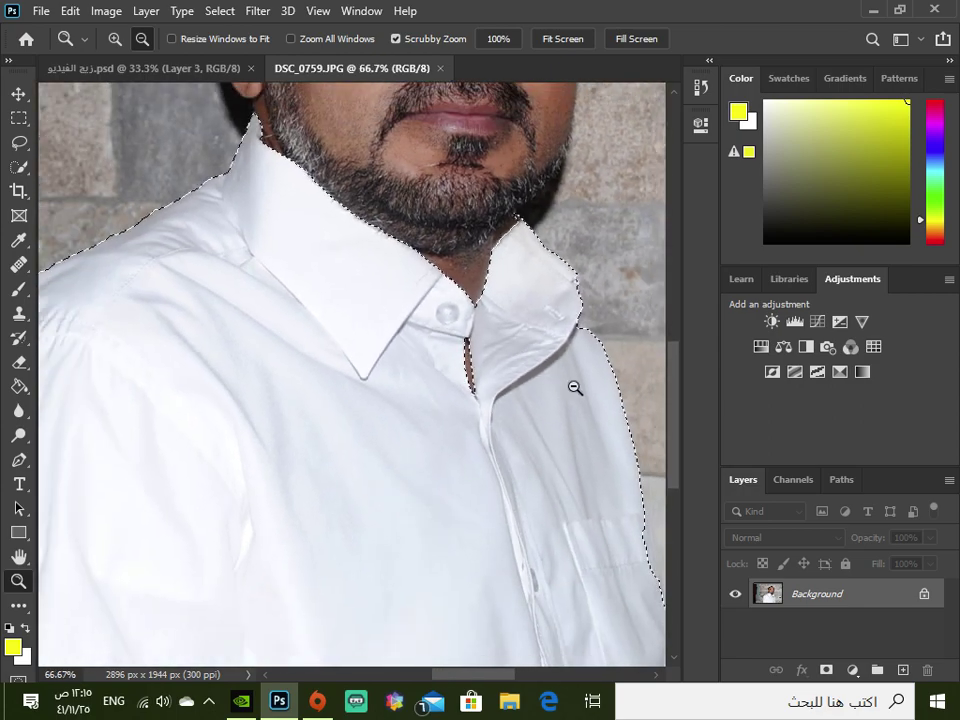
{"action": "left_click", "coordinate": [575, 388]}
{"action": "left_click", "coordinate": [617, 532]}
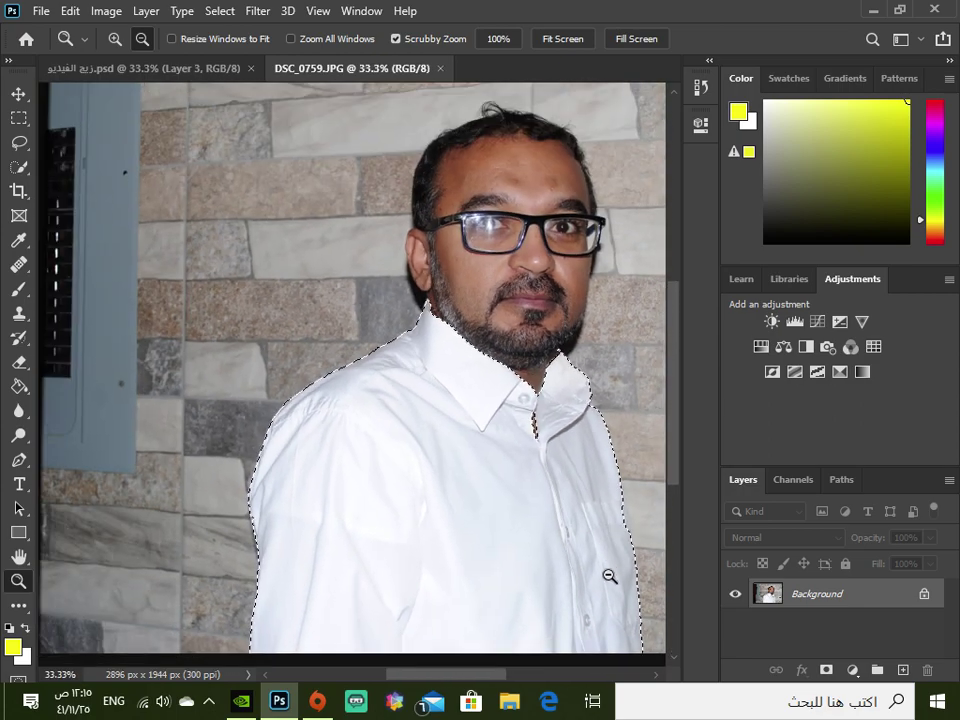
{"action": "left_click", "coordinate": [113, 39]}
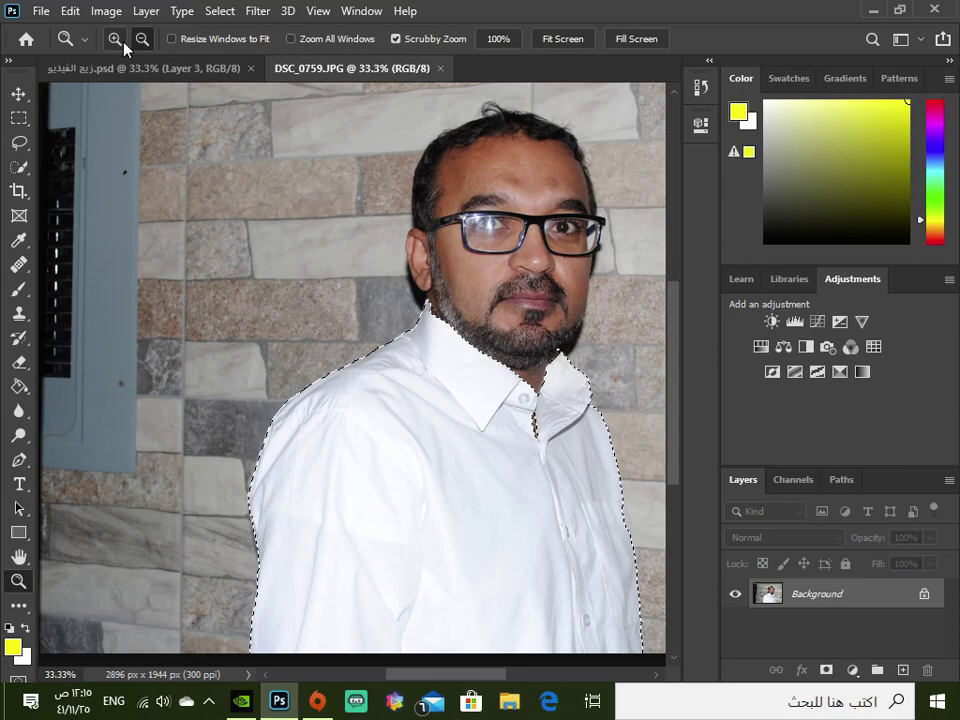
Try to add the missing fabric beside the chest pocket, on the wall-socket side, to the shirt selection with a 4 px brush
{"action": "left_click", "coordinate": [626, 521]}
{"action": "left_click", "coordinate": [634, 530]}
{"action": "left_click", "coordinate": [632, 543]}
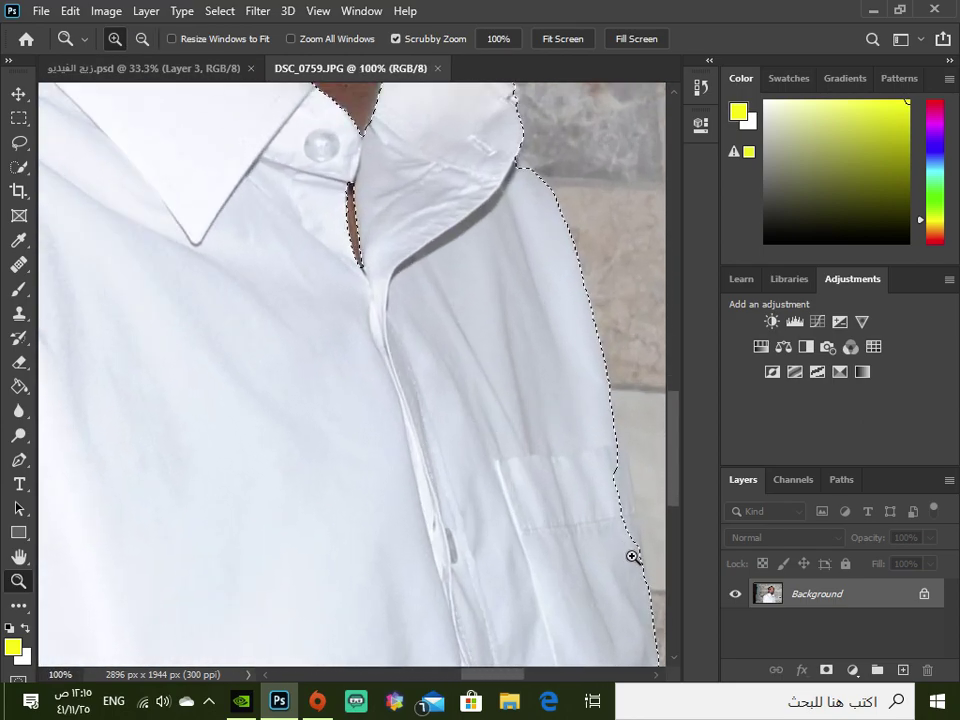
{"action": "left_click", "coordinate": [632, 556]}
{"action": "left_click_drag", "start_coordinate": [516, 679], "coordinate": [530, 683]}
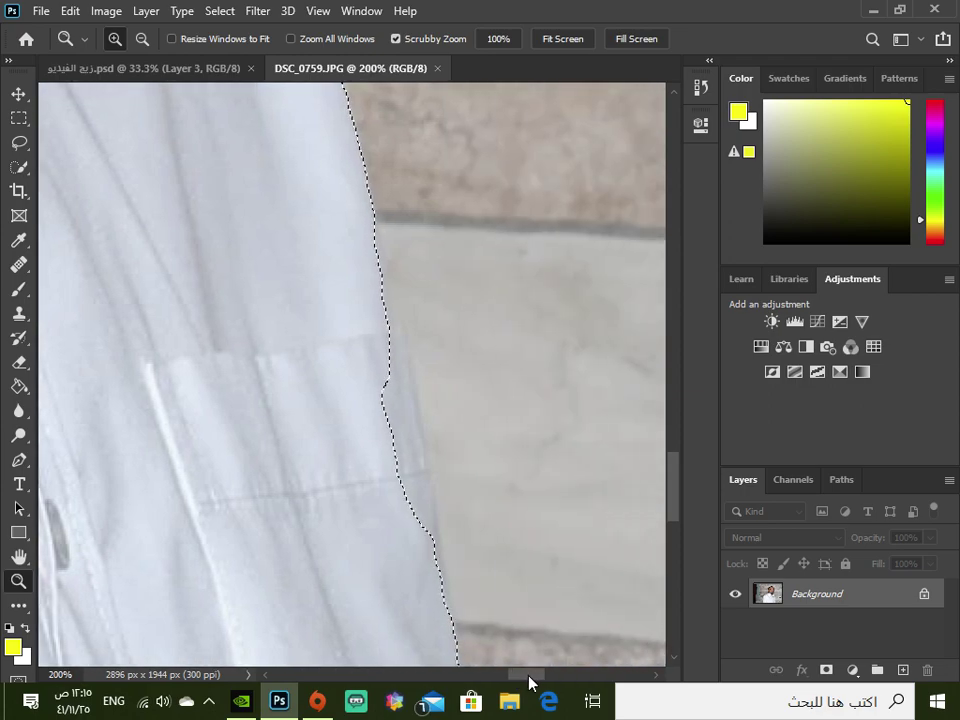
{"action": "left_click", "coordinate": [22, 167]}
{"action": "mouse_move", "coordinate": [380, 341]}
{"action": "left_mouse_down"}
{"action": "mouse_move", "coordinate": [375, 257]}
{"action": "mouse_move", "coordinate": [377, 278]}
{"action": "left_mouse_up"}
{"action": "left_click_drag", "start_coordinate": [405, 428], "coordinate": [414, 403]}
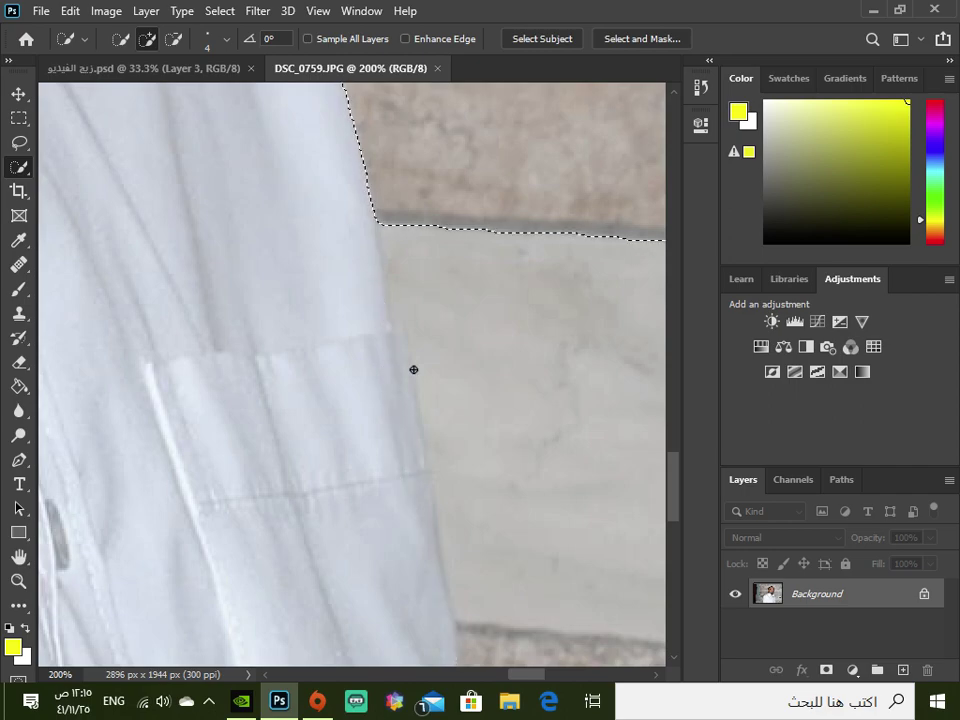
Try subtracting a strip of wall along the sleeve beside the pocket, and undo the last selection strokes
{"action": "left_click", "coordinate": [173, 38]}
{"action": "mouse_move", "coordinate": [412, 189]}
{"action": "left_mouse_down"}
{"action": "mouse_move", "coordinate": [449, 351]}
{"action": "mouse_move", "coordinate": [471, 547]}
{"action": "left_mouse_up"}
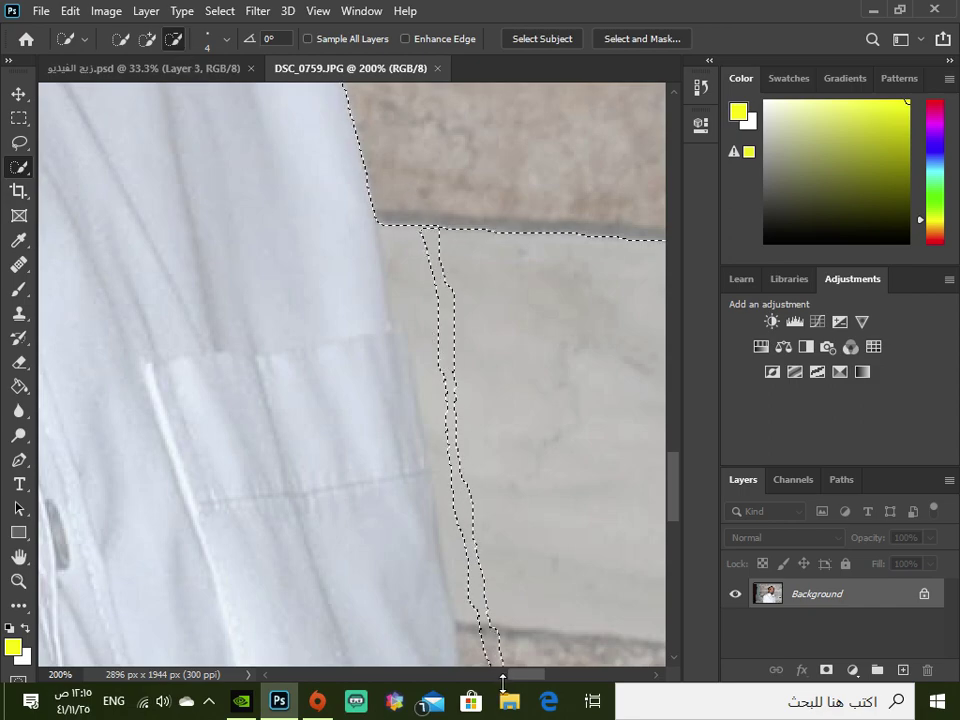
{"action": "scroll", "coordinate": [489, 538], "scroll_direction": "down", "scroll_amount": 5}
{"action": "scroll", "coordinate": [488, 538], "scroll_direction": "down", "scroll_amount": 12}
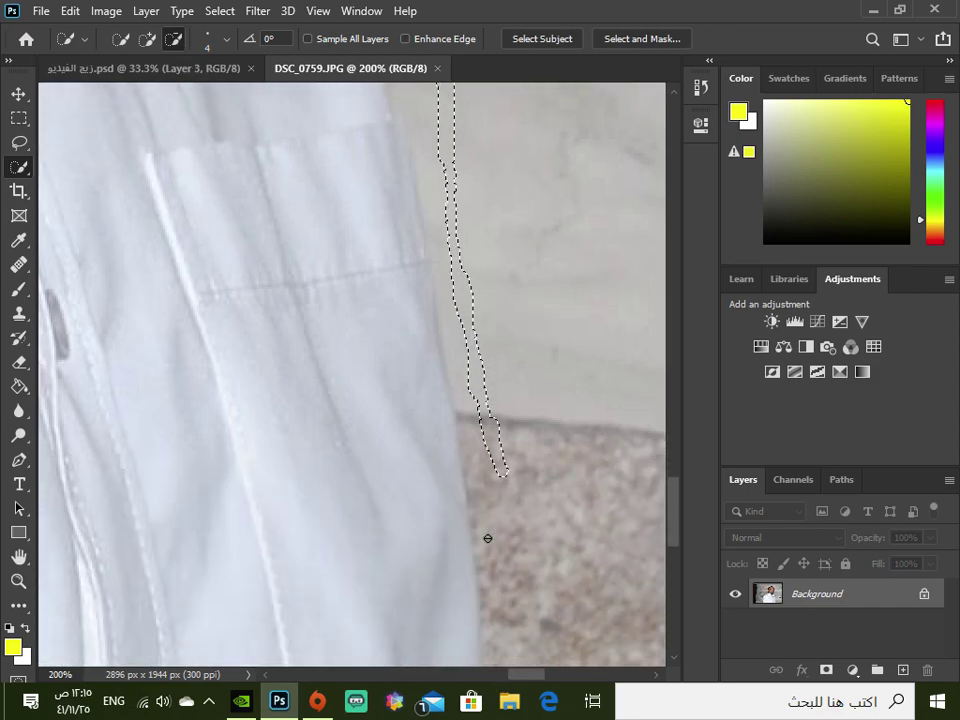
{"action": "scroll", "coordinate": [488, 538], "scroll_direction": "up", "scroll_amount": 12}
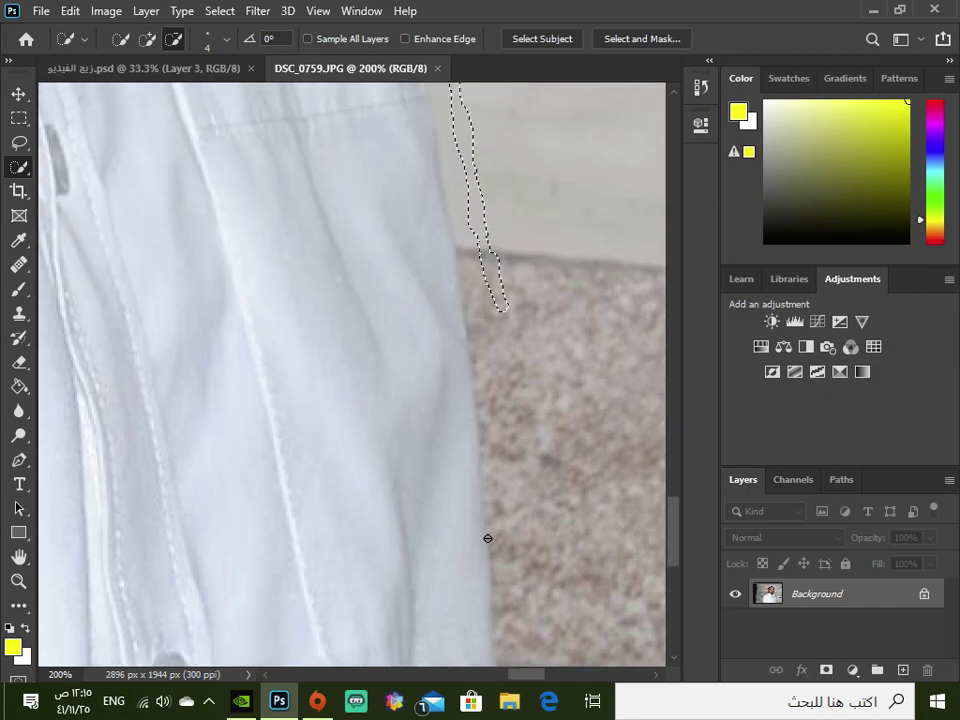
{"action": "scroll", "coordinate": [488, 563], "scroll_direction": "up", "scroll_amount": 4}
{"action": "key", "text": "ctrl+z"}
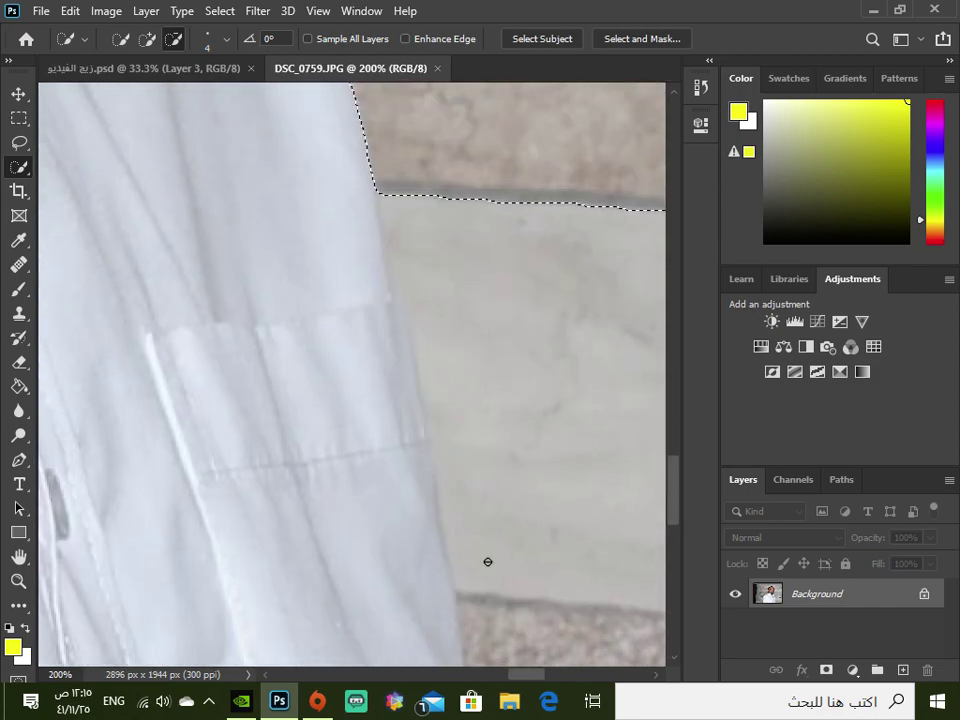
{"action": "key", "text": "ctrl+z"}
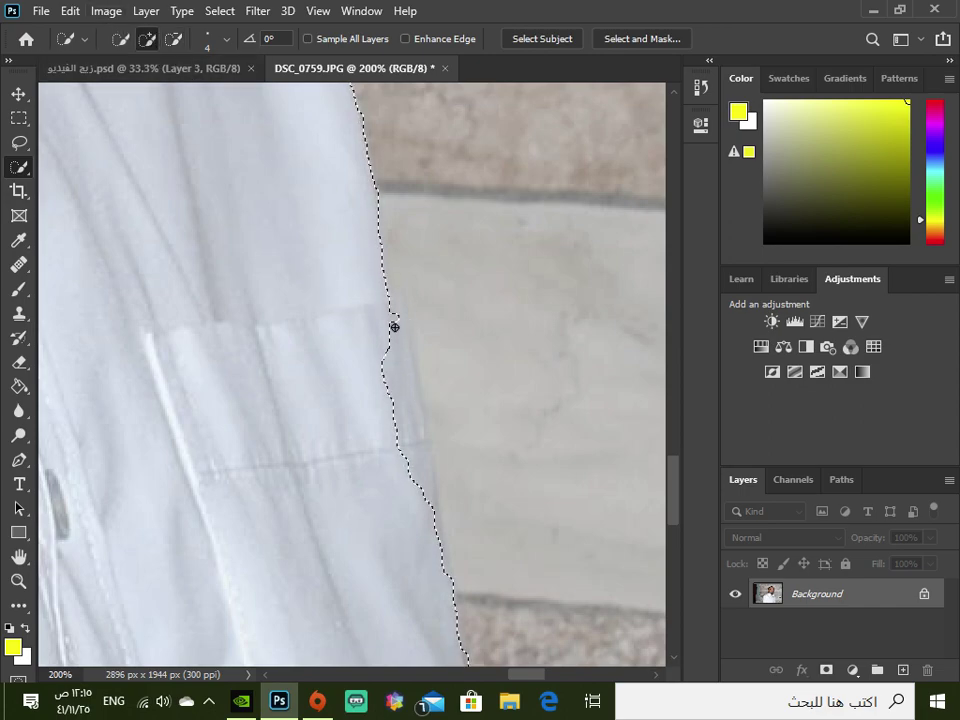
Retry adding the fabric along the pocket's outer edge to the shirt selection with the 4 px brush
{"action": "left_click", "coordinate": [410, 442]}
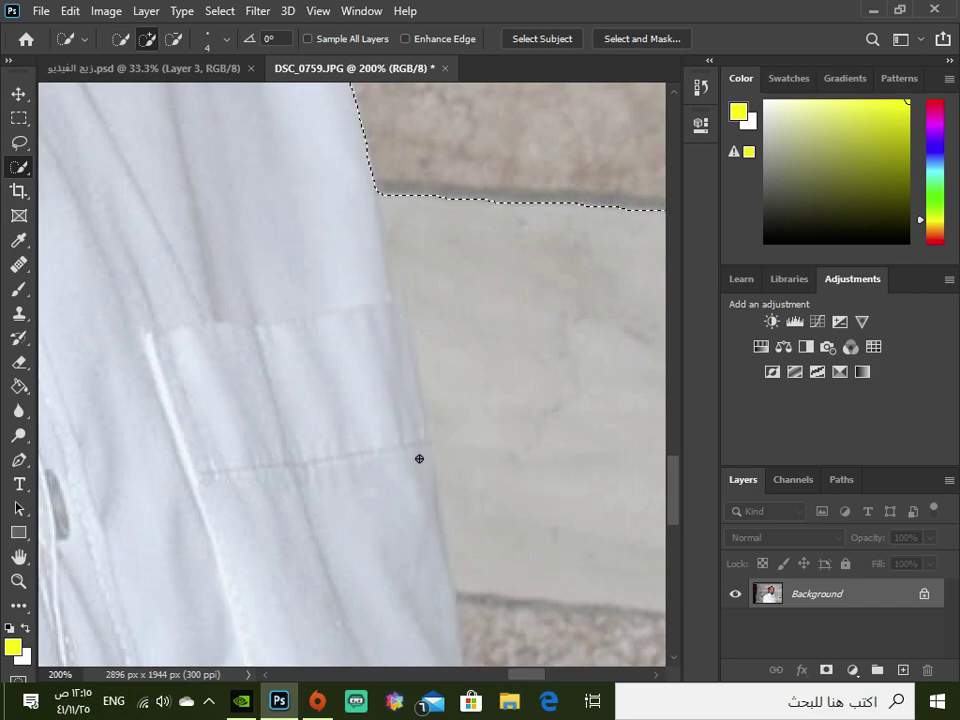
{"action": "left_click", "coordinate": [418, 451]}
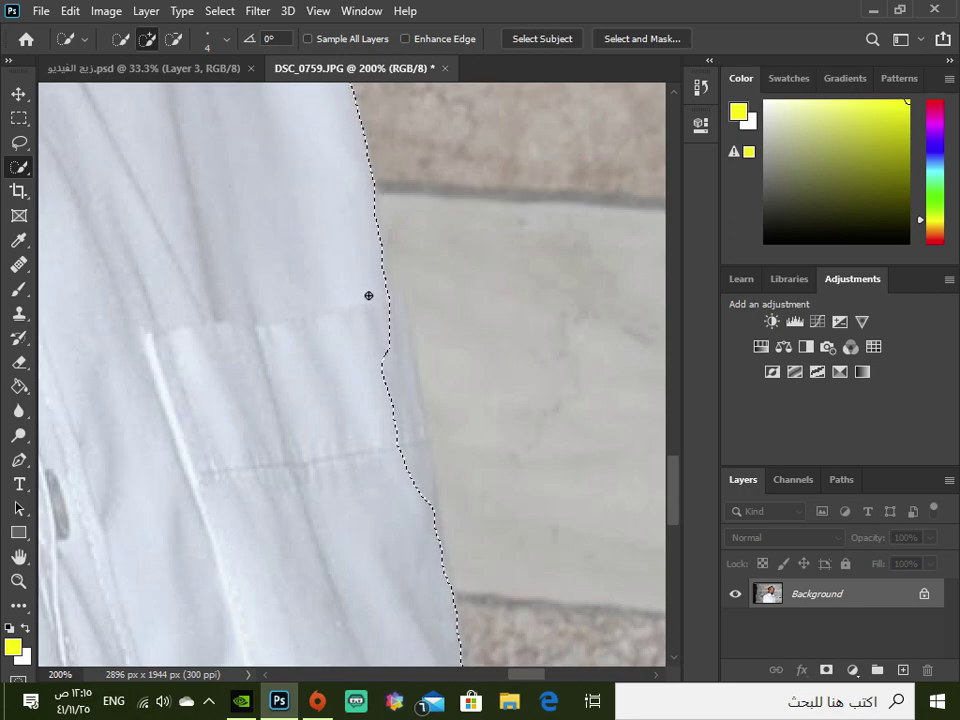
{"action": "mouse_move", "coordinate": [383, 341]}
{"action": "left_mouse_down"}
{"action": "mouse_move", "coordinate": [420, 512]}
{"action": "mouse_move", "coordinate": [414, 456]}
{"action": "left_mouse_up"}
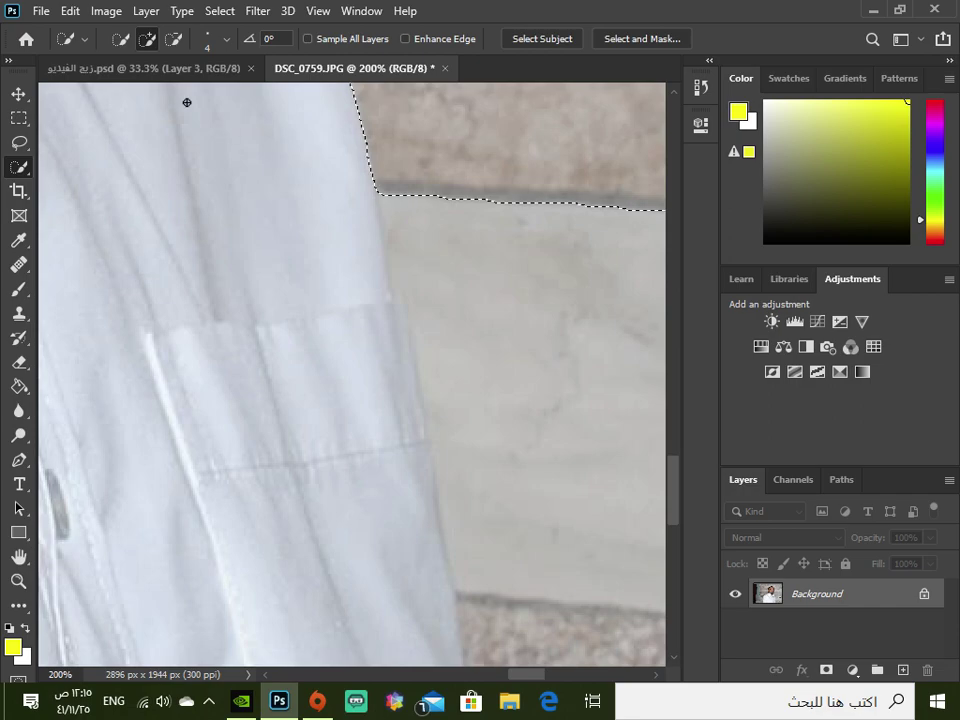
Subtract the wall background beside the pocket and the lower sleeve from the selection
{"action": "left_click", "coordinate": [173, 39]}
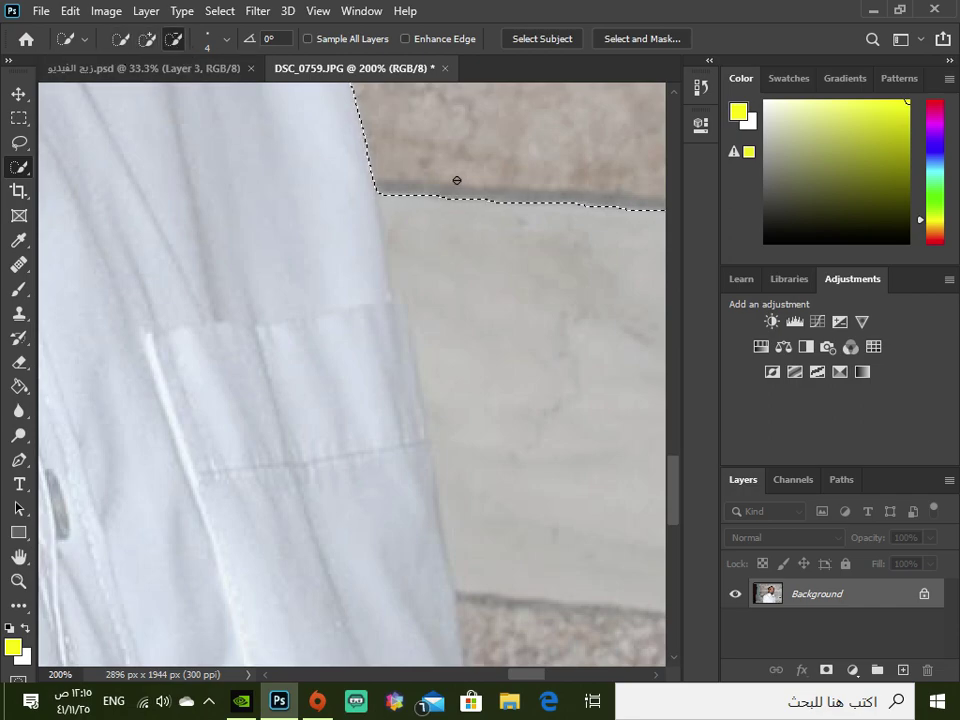
{"action": "mouse_move", "coordinate": [415, 177]}
{"action": "left_mouse_down"}
{"action": "mouse_move", "coordinate": [450, 584]}
{"action": "mouse_move", "coordinate": [465, 657]}
{"action": "left_mouse_up"}
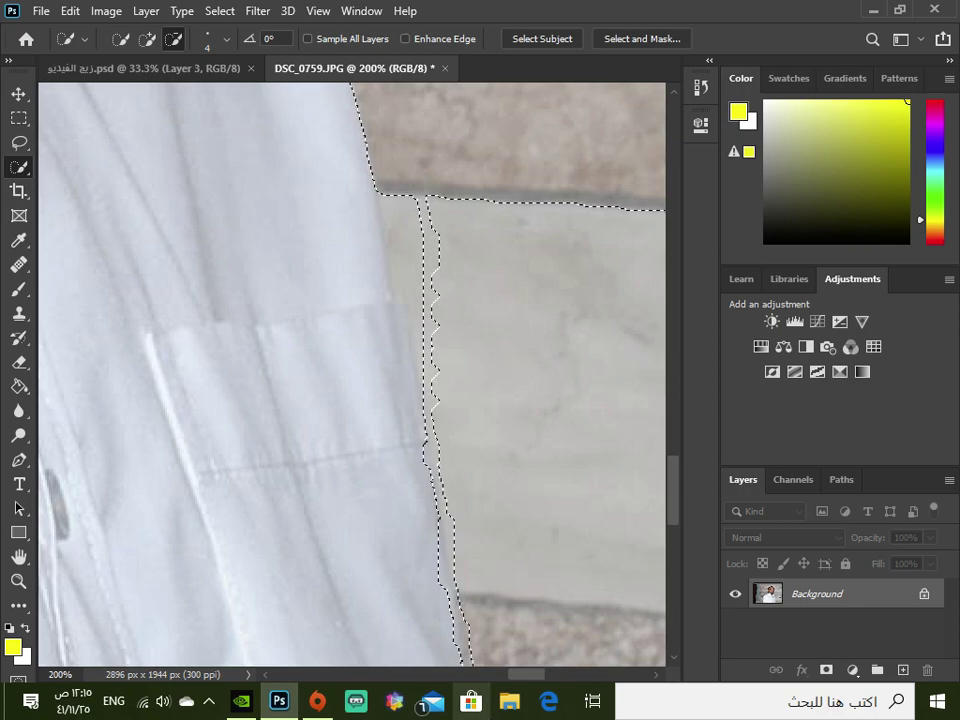
{"action": "scroll", "coordinate": [482, 578], "scroll_direction": "down", "scroll_amount": 5}
{"action": "scroll", "coordinate": [482, 540], "scroll_direction": "down", "scroll_amount": 3}
{"action": "left_click_drag", "start_coordinate": [486, 388], "coordinate": [506, 606]}
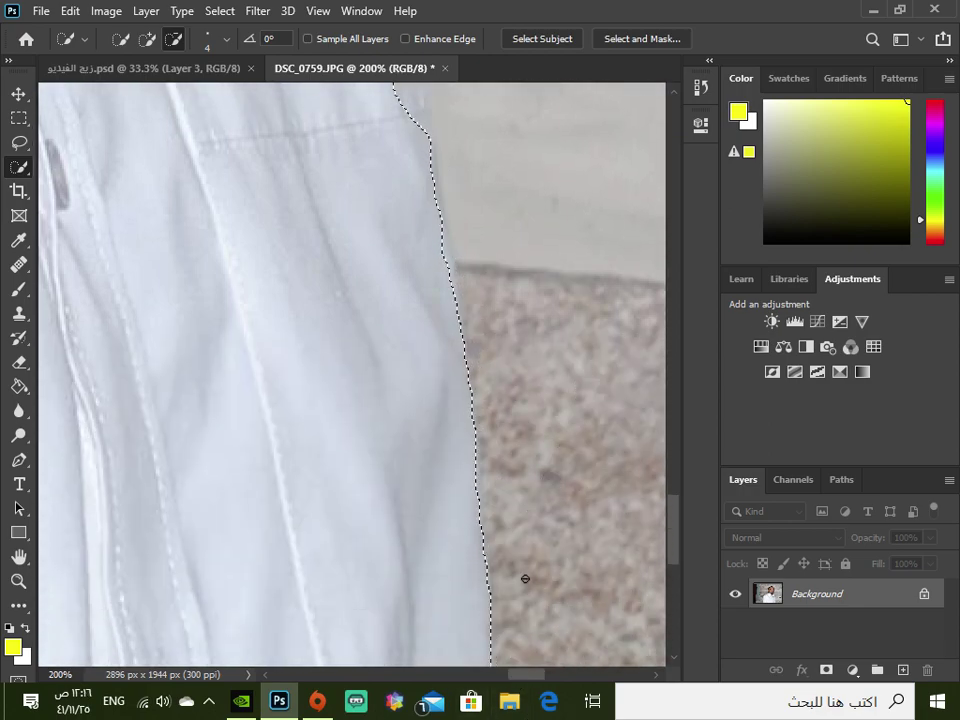
Subtract the small bump in the selection outline where the dark wall joint meets the shirt above the pocket
{"action": "scroll", "coordinate": [525, 578], "scroll_direction": "down", "scroll_amount": 6}
{"action": "scroll", "coordinate": [525, 578], "scroll_direction": "down", "scroll_amount": 1}
{"action": "scroll", "coordinate": [525, 578], "scroll_direction": "up", "scroll_amount": 10}
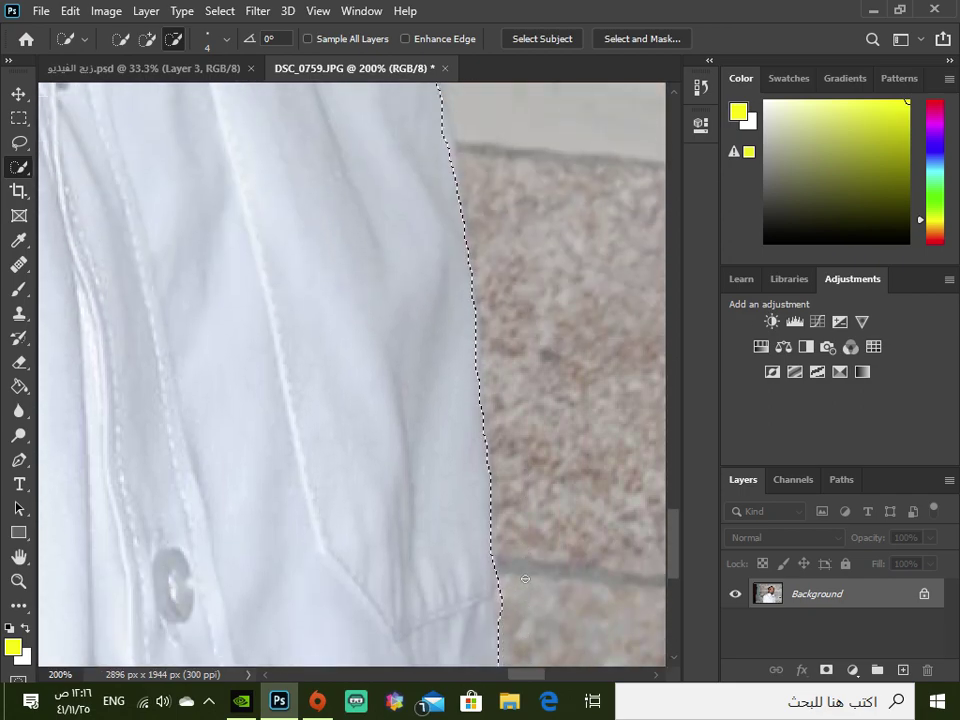
{"action": "scroll", "coordinate": [525, 578], "scroll_direction": "up", "scroll_amount": 6}
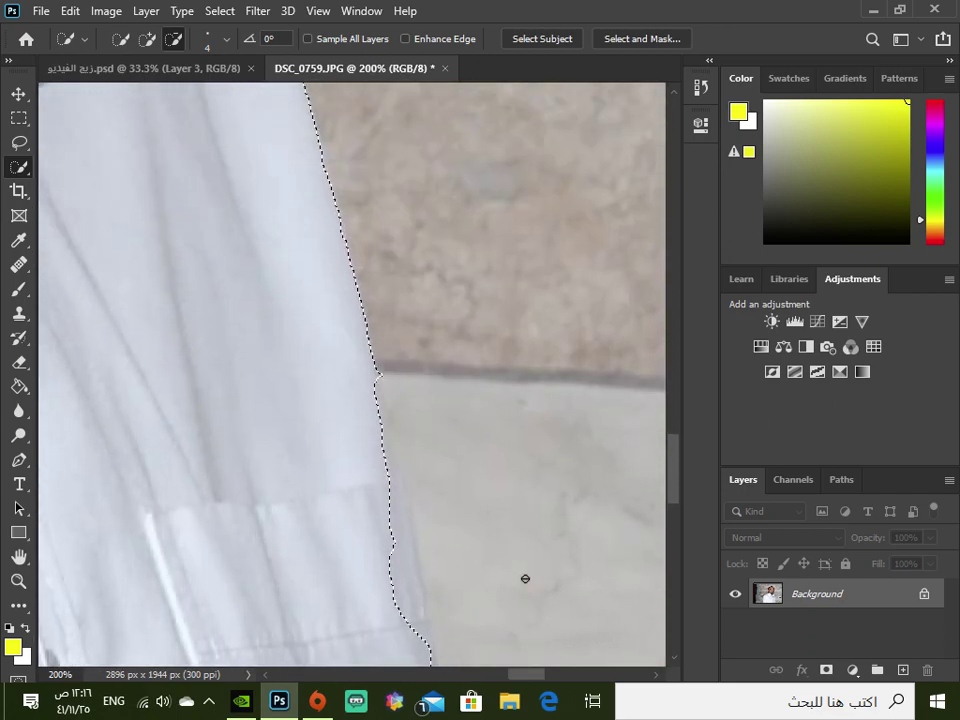
{"action": "left_click_drag", "start_coordinate": [390, 378], "coordinate": [382, 381]}
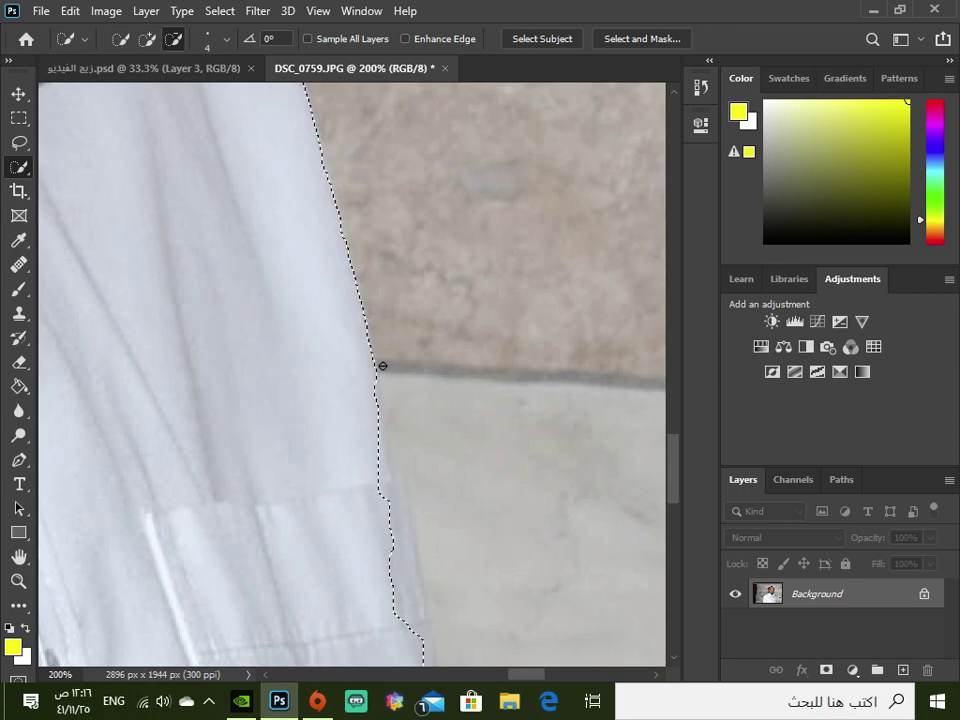
Add the remaining fabric at the chest pocket's outer edge to the shirt selection
{"action": "left_click", "coordinate": [147, 40]}
{"action": "left_click_drag", "start_coordinate": [421, 657], "coordinate": [388, 546]}
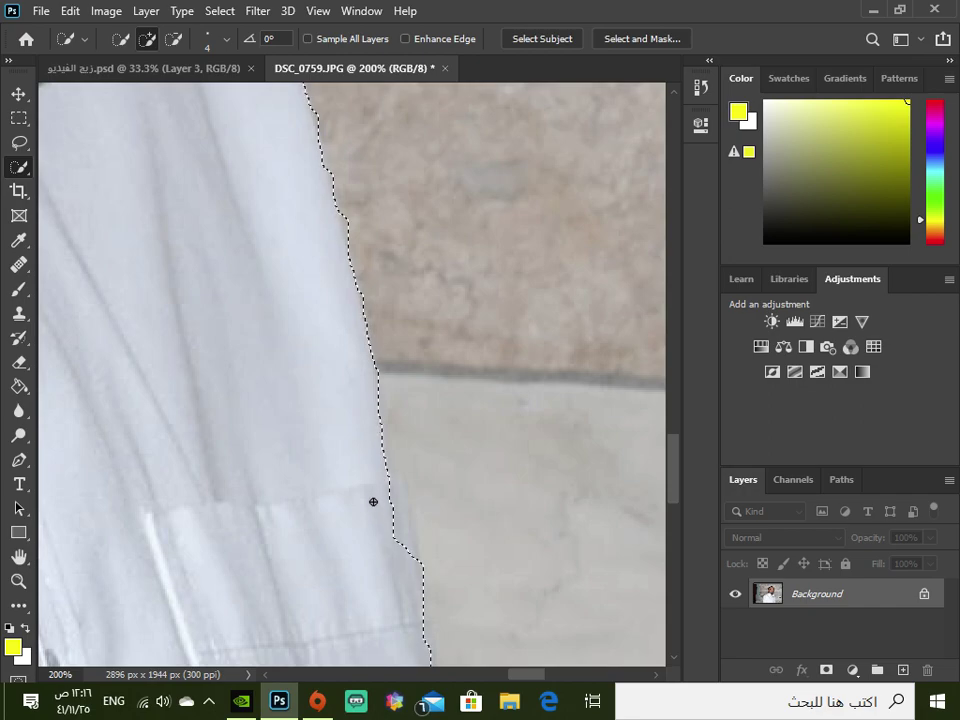
{"action": "mouse_move", "coordinate": [399, 564]}
{"action": "left_mouse_down"}
{"action": "mouse_move", "coordinate": [388, 501]}
{"action": "mouse_move", "coordinate": [351, 519]}
{"action": "mouse_move", "coordinate": [319, 564]}
{"action": "mouse_move", "coordinate": [322, 592]}
{"action": "left_mouse_up"}
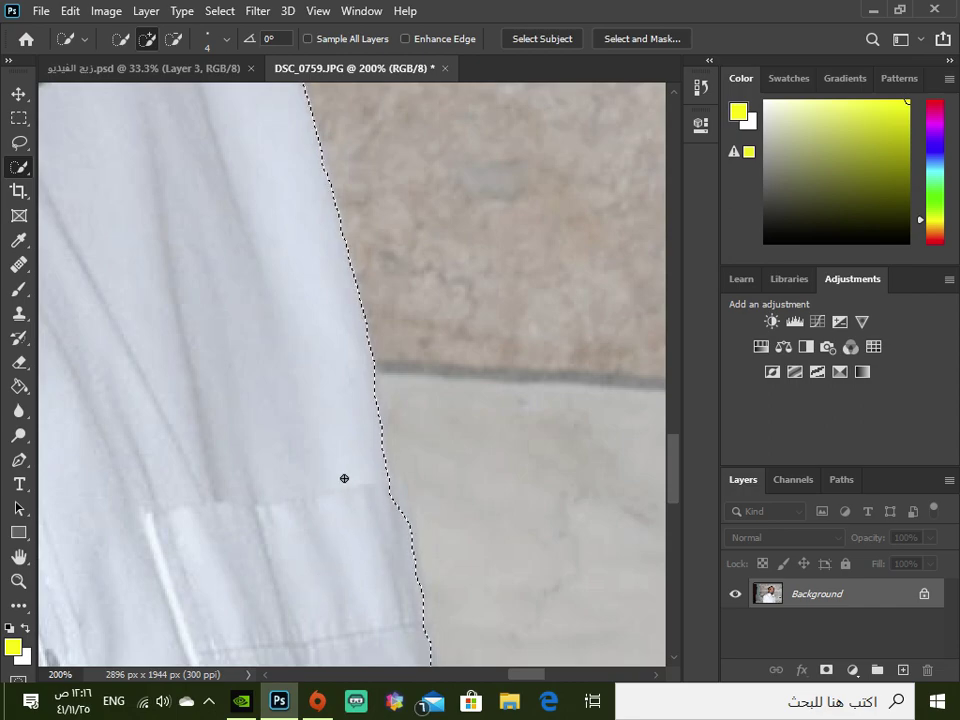
{"action": "scroll", "coordinate": [343, 478], "scroll_direction": "down", "scroll_amount": 5}
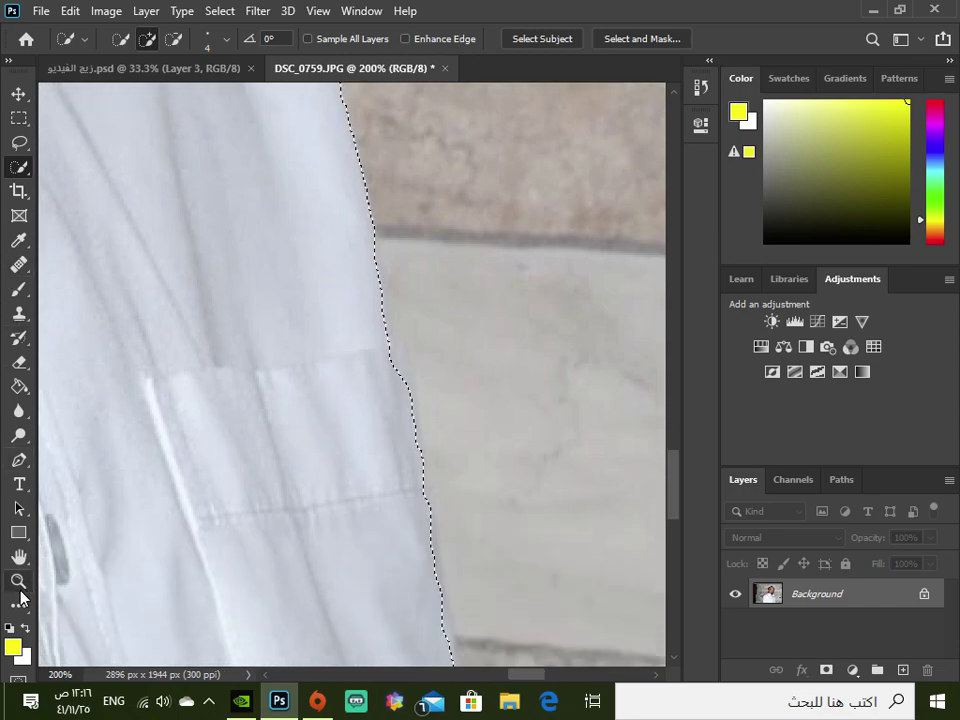
Examine the complete shirt selection with the whole photo in view at 16.7%
{"action": "key", "text": "z"}
{"action": "left_click", "coordinate": [142, 38]}
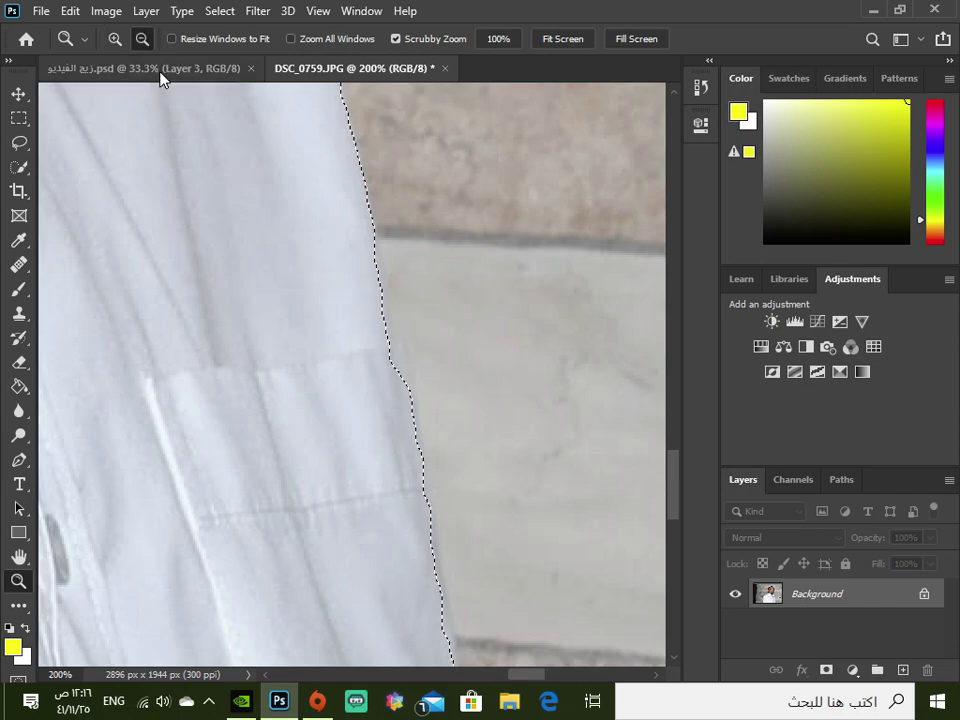
{"action": "left_click", "coordinate": [321, 330]}
{"action": "left_click", "coordinate": [322, 330]}
{"action": "left_click", "coordinate": [323, 330]}
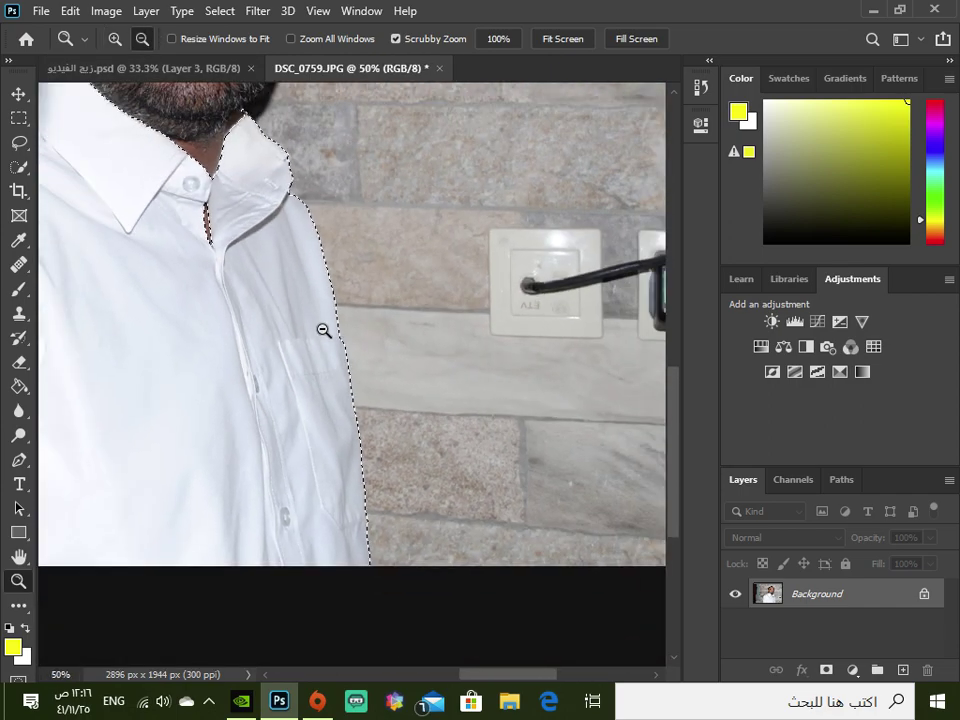
{"action": "left_click", "coordinate": [323, 330]}
{"action": "left_click", "coordinate": [323, 330]}
{"action": "left_click", "coordinate": [323, 330]}
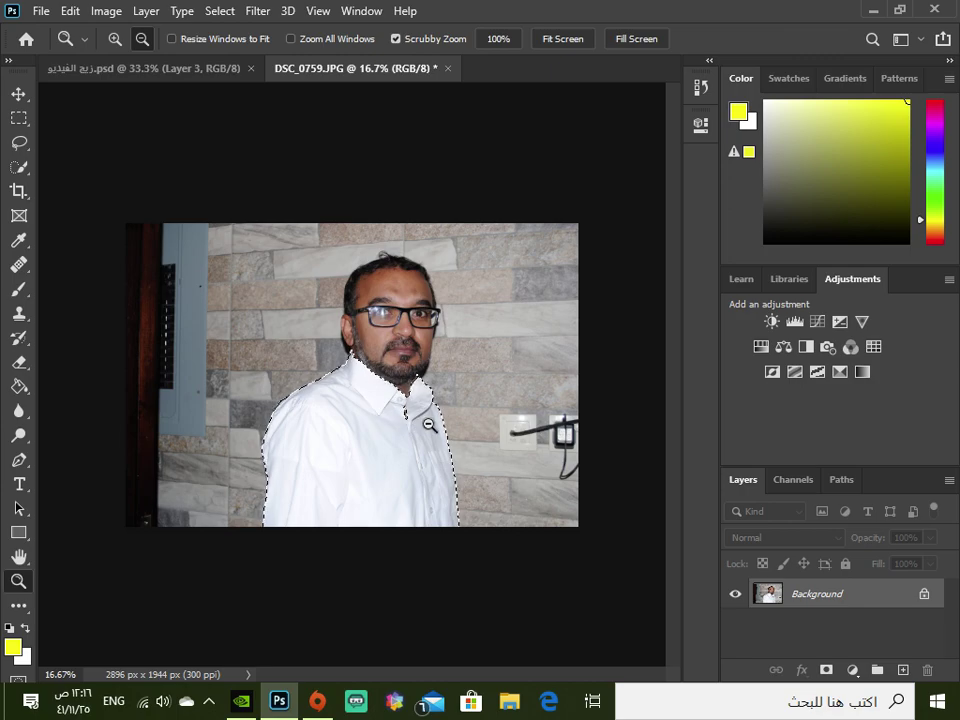
Add a Solid Color fill layer over the selected shirt in purple, #6228a9
{"action": "left_click", "coordinate": [856, 676]}
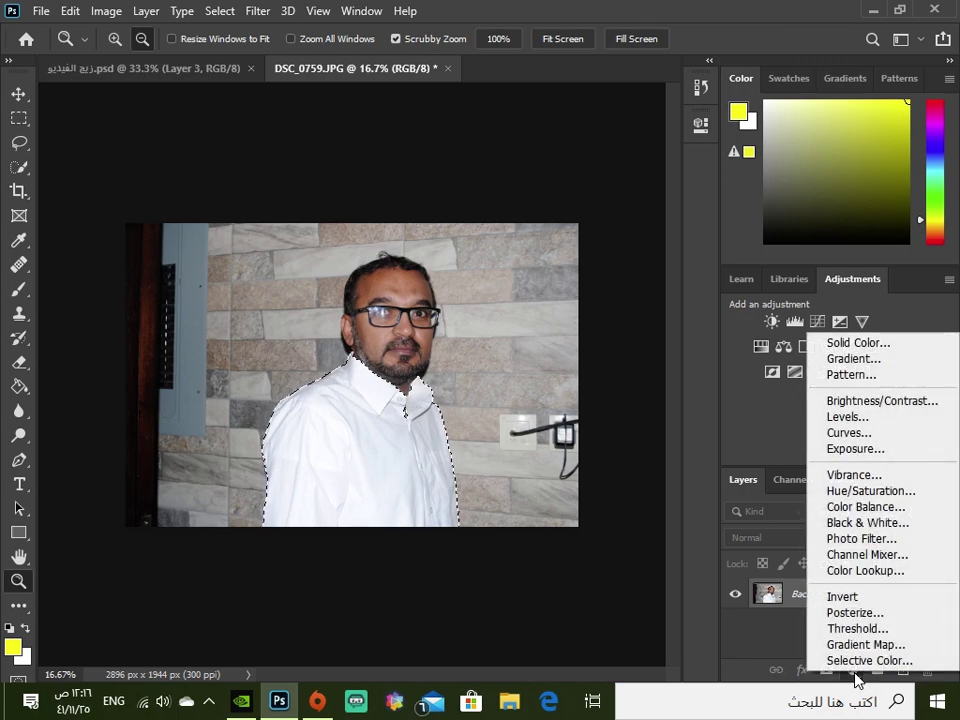
{"action": "left_click", "coordinate": [860, 343]}
{"action": "mouse_move", "coordinate": [632, 289]}
{"action": "left_mouse_down"}
{"action": "mouse_move", "coordinate": [579, 366]}
{"action": "mouse_move", "coordinate": [534, 246]}
{"action": "mouse_move", "coordinate": [634, 259]}
{"action": "mouse_move", "coordinate": [613, 227]}
{"action": "mouse_move", "coordinate": [658, 319]}
{"action": "mouse_move", "coordinate": [572, 403]}
{"action": "mouse_move", "coordinate": [540, 419]}
{"action": "mouse_move", "coordinate": [650, 395]}
{"action": "left_mouse_up"}
{"action": "left_click_drag", "start_coordinate": [722, 278], "coordinate": [720, 288]}
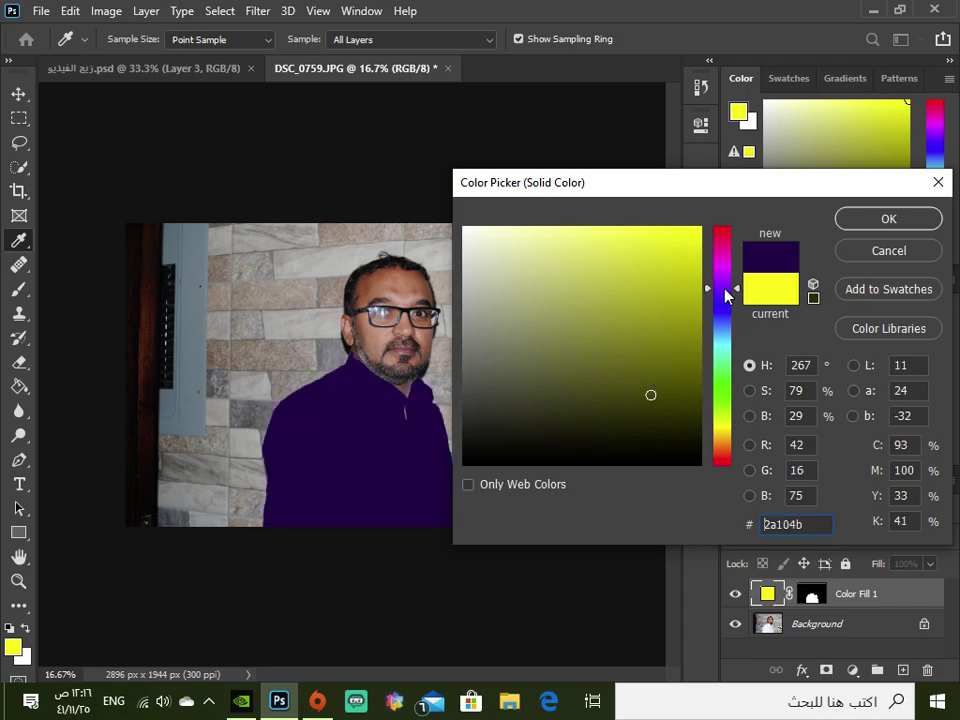
{"action": "left_click_drag", "start_coordinate": [649, 396], "coordinate": [644, 307]}
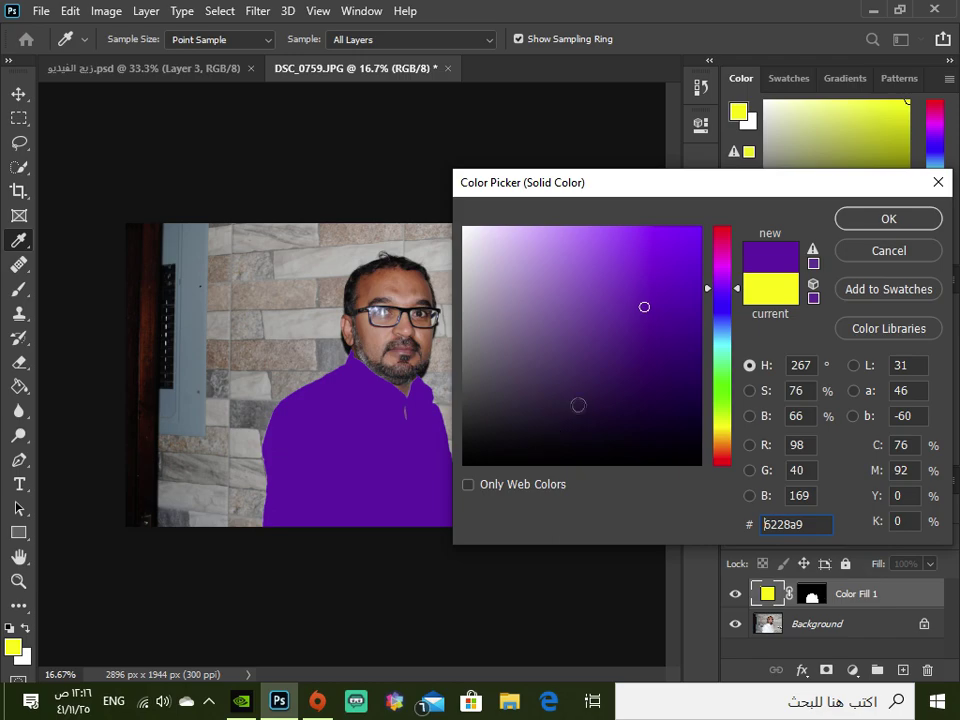
{"action": "left_click", "coordinate": [868, 219]}
Set the blend mode of the purple colour fill layer to Multiply
{"action": "key", "text": "z"}
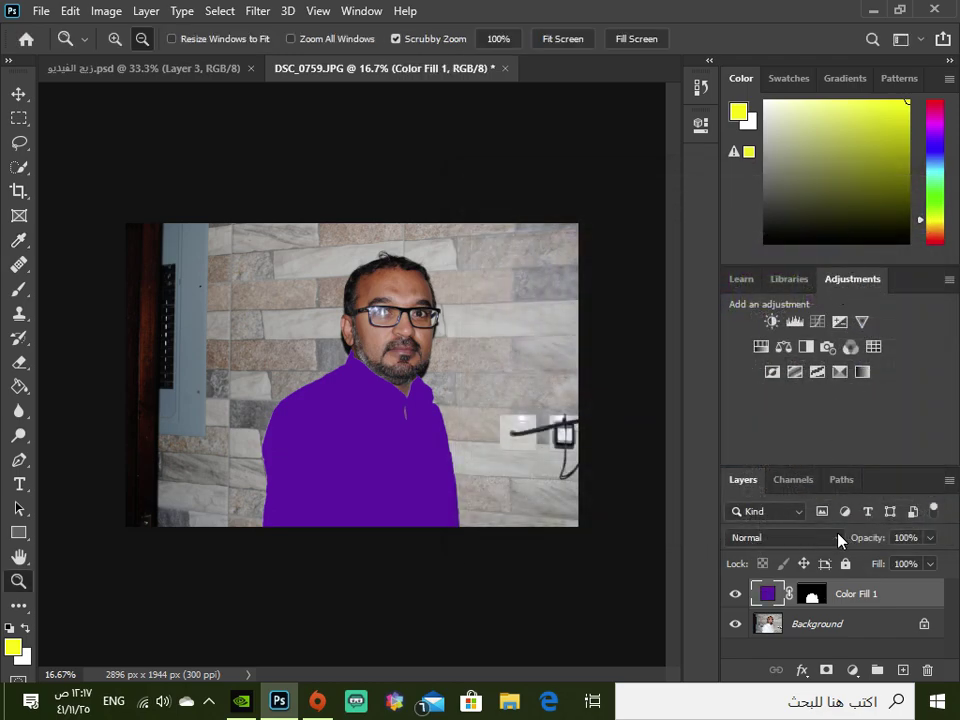
{"action": "left_click", "coordinate": [838, 540]}
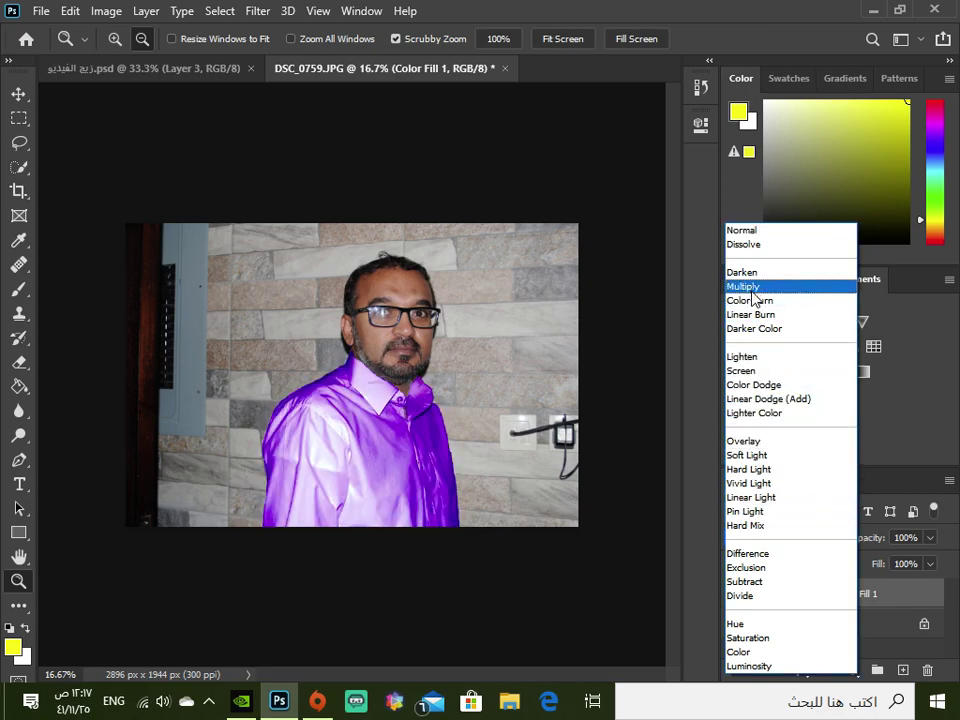
{"action": "left_click", "coordinate": [751, 287]}
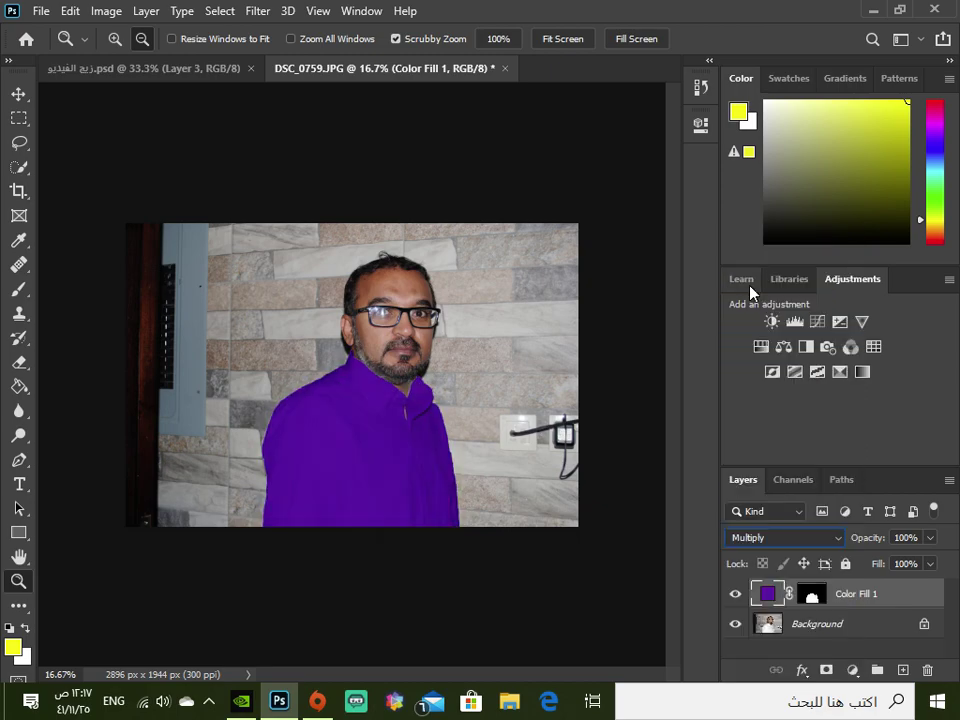